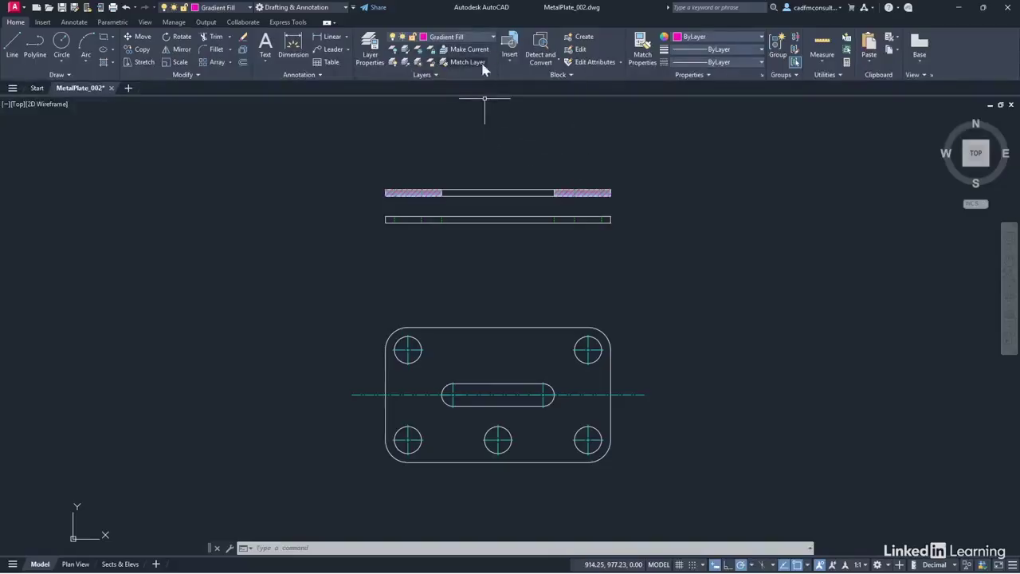
Step: Make Text the current layer and Labels_MODEL_15mm the current text style
{"action": "left_click", "coordinate": [492, 38]}
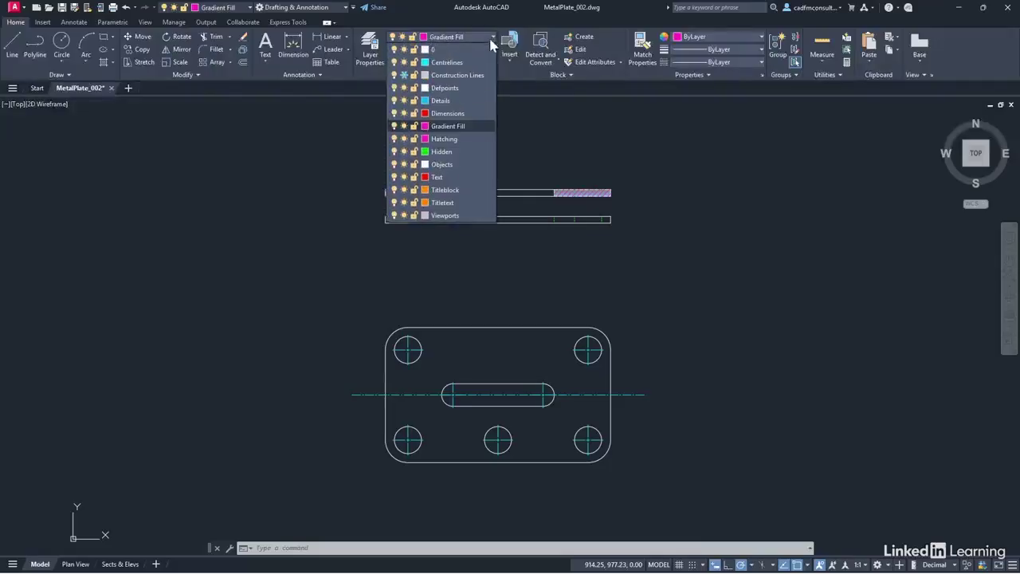
{"action": "left_click", "coordinate": [441, 177]}
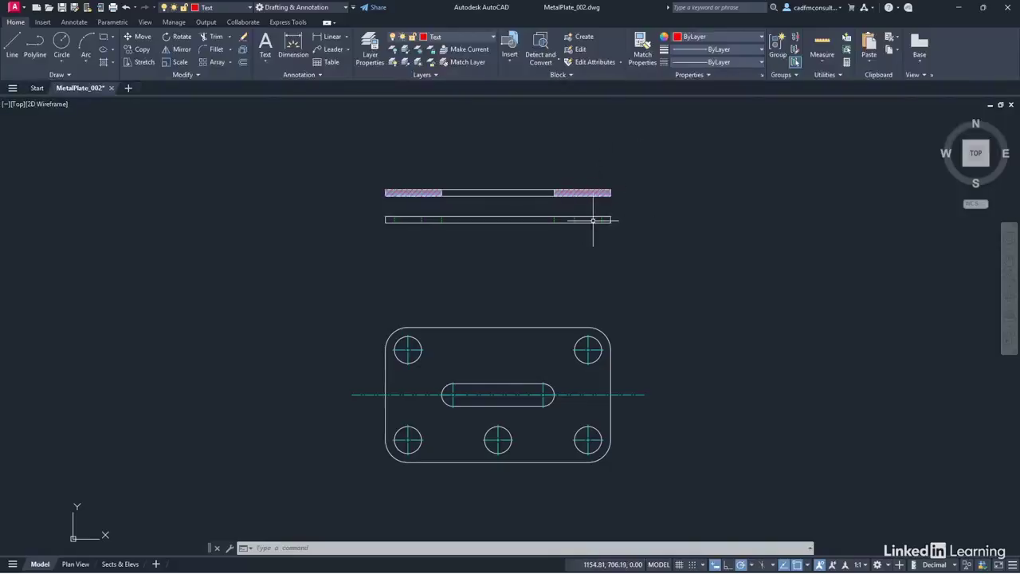
{"action": "scroll", "coordinate": [619, 209], "scroll_direction": "up", "scroll_amount": 4}
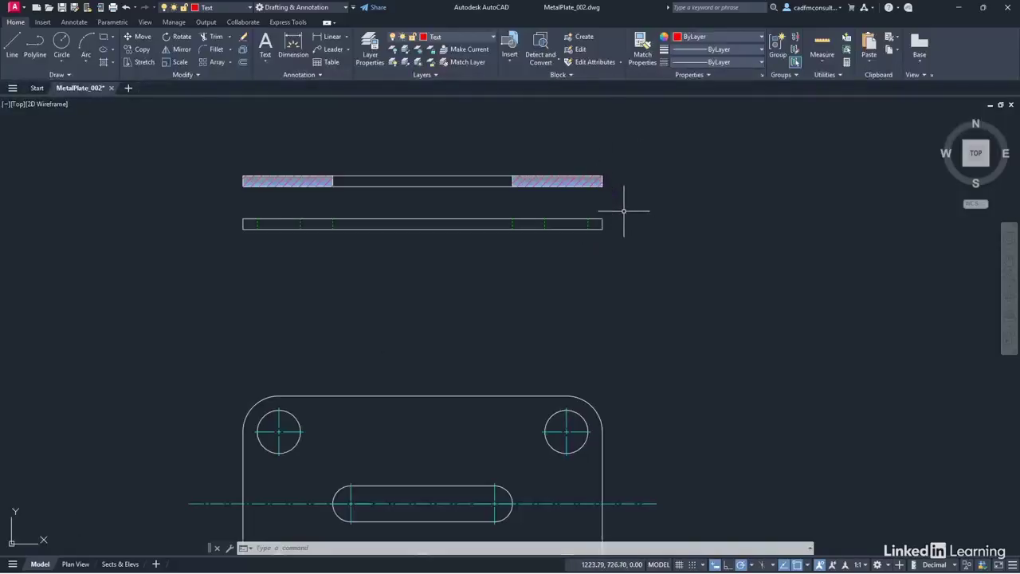
{"action": "scroll", "coordinate": [628, 201], "scroll_direction": "up", "scroll_amount": 3}
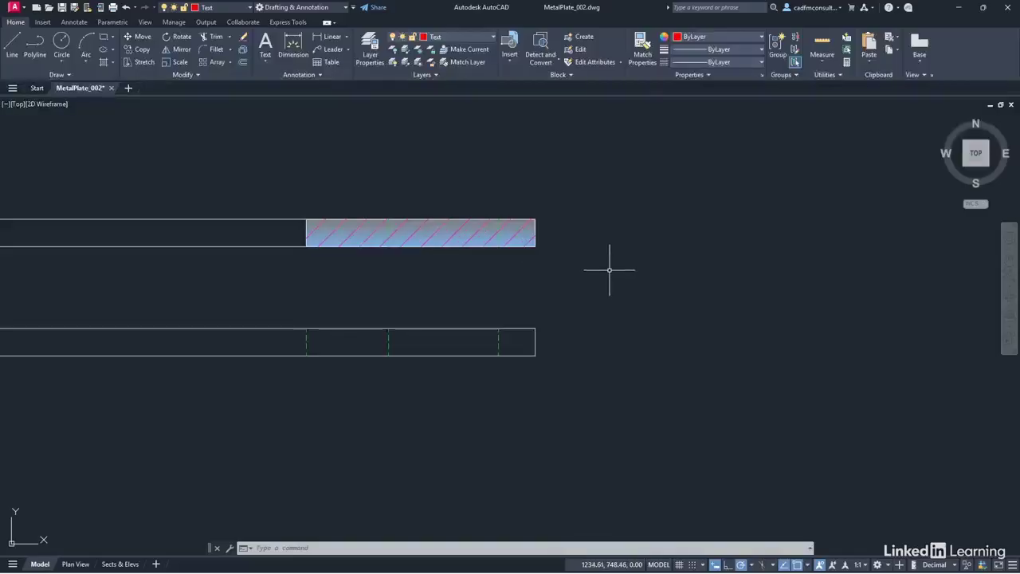
{"action": "scroll", "coordinate": [613, 261], "scroll_direction": "up", "scroll_amount": 3}
{"action": "middle_click_drag", "start_coordinate": [613, 262], "coordinate": [467, 274]}
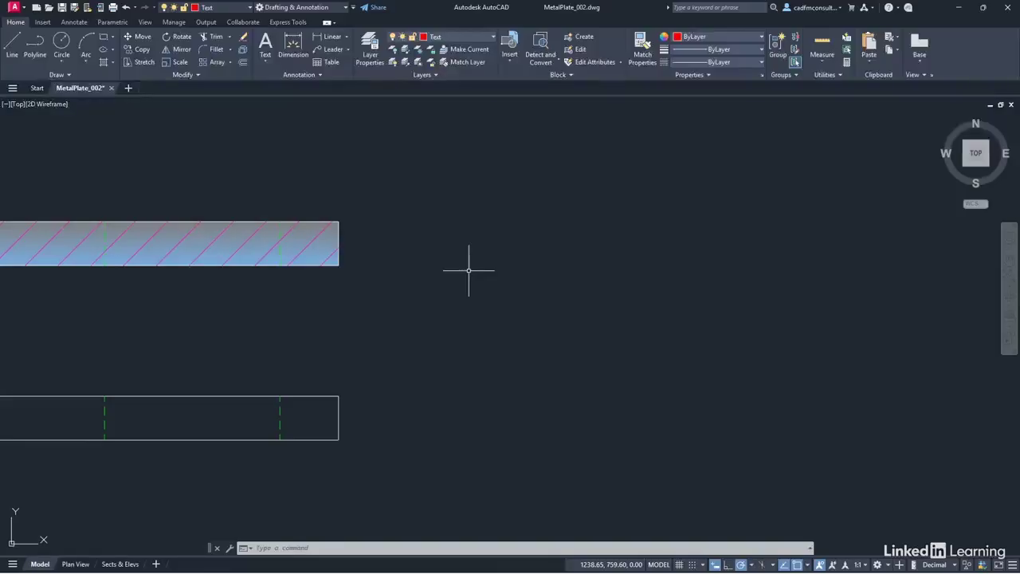
{"action": "left_click", "coordinate": [319, 76]}
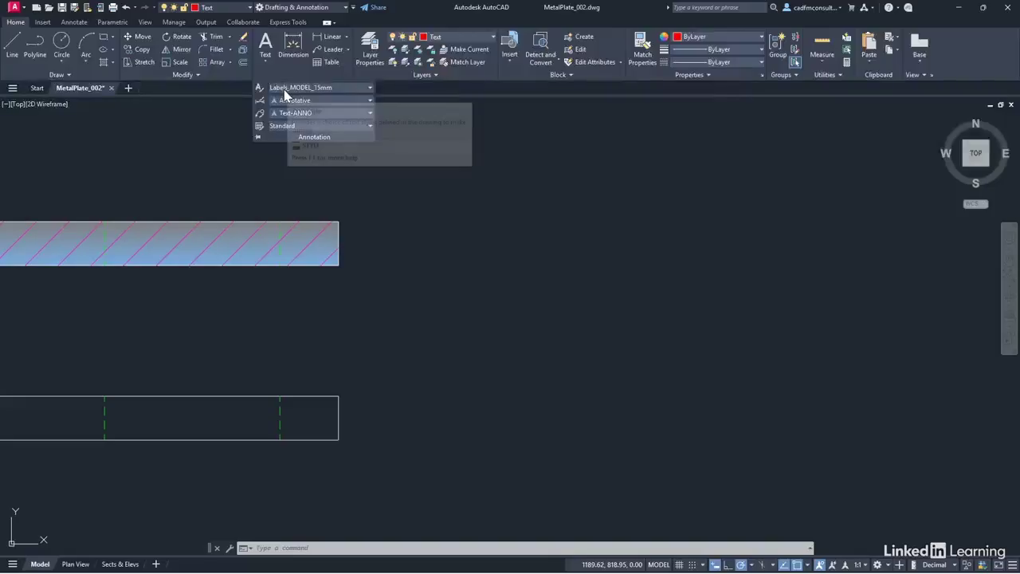
{"action": "left_click", "coordinate": [370, 88]}
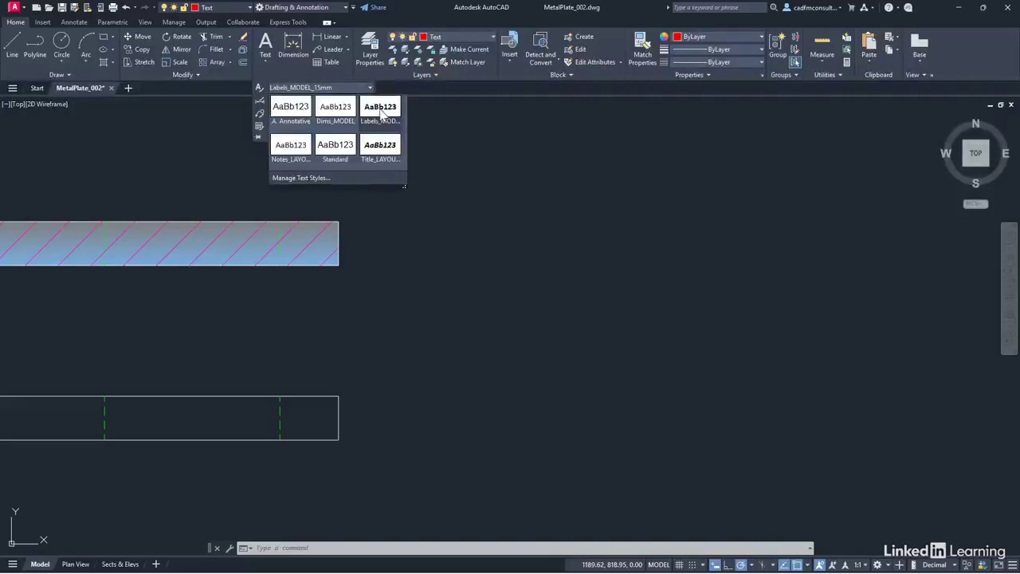
{"action": "left_click", "coordinate": [381, 107]}
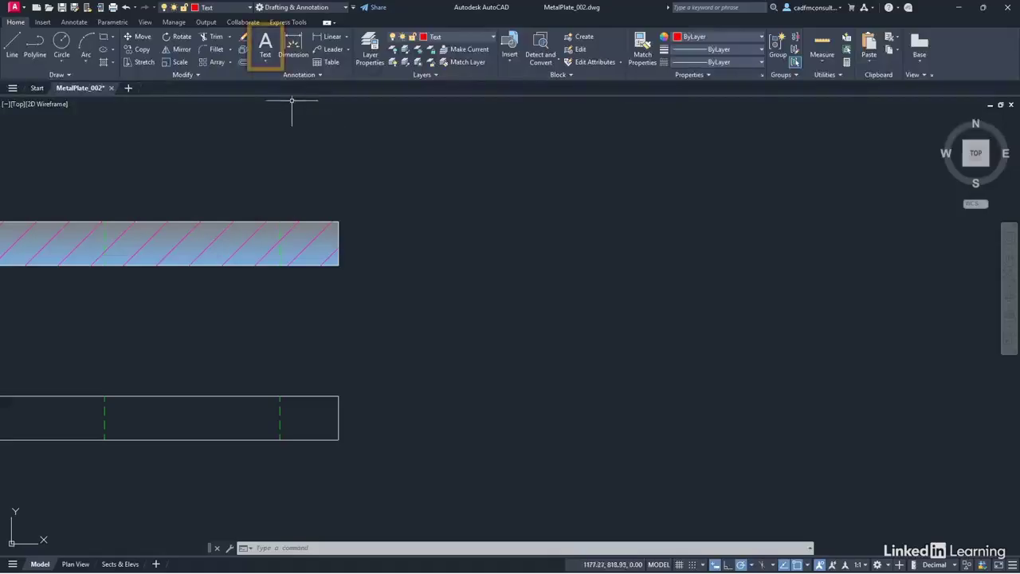
Step: Add single-line text "Section View" with middle-left justification and 0 rotation at the midpoint of the hatched section's right edge
{"action": "left_click", "coordinate": [265, 60]}
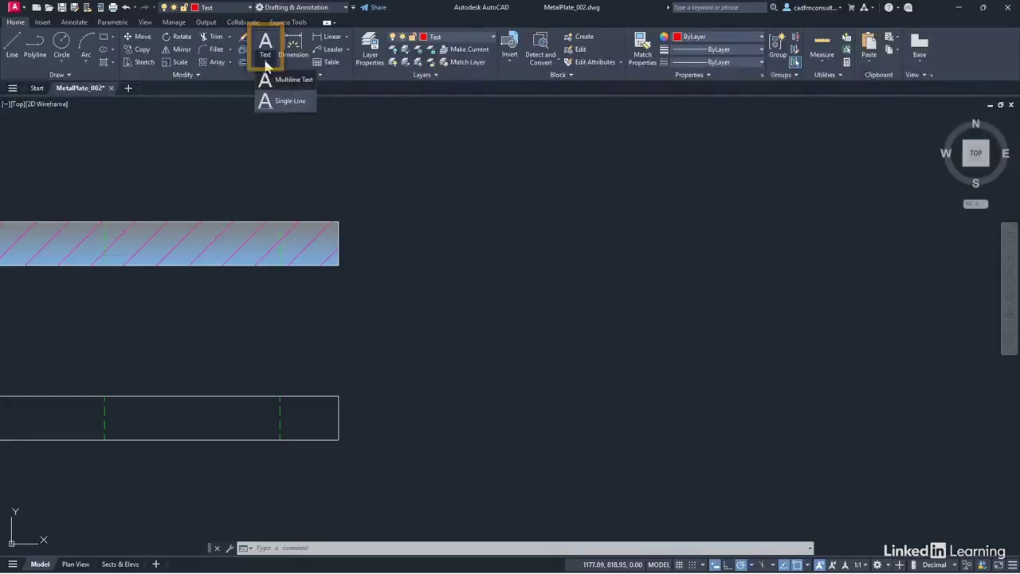
{"action": "left_click", "coordinate": [283, 101]}
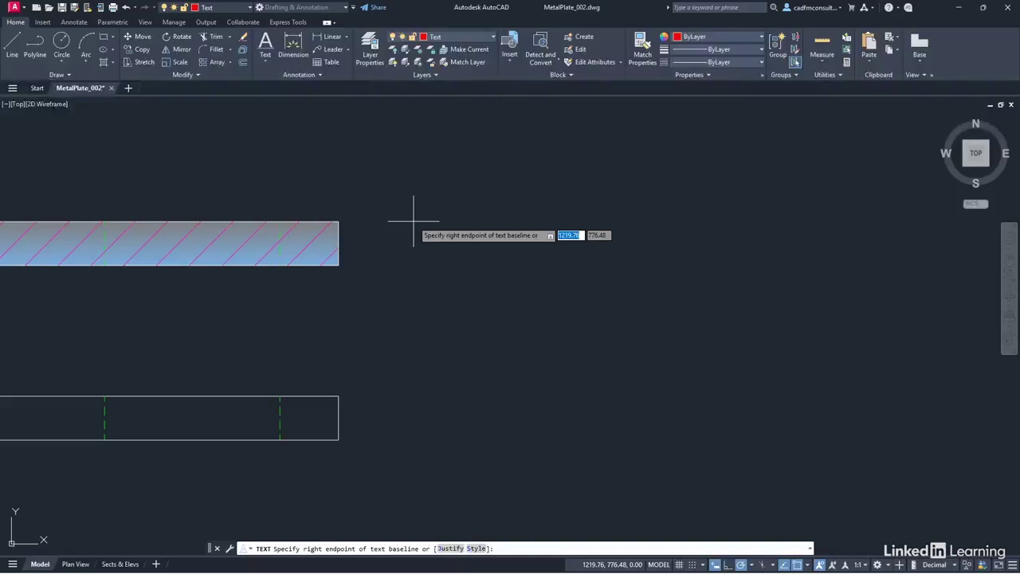
{"action": "right_click", "coordinate": [413, 221]}
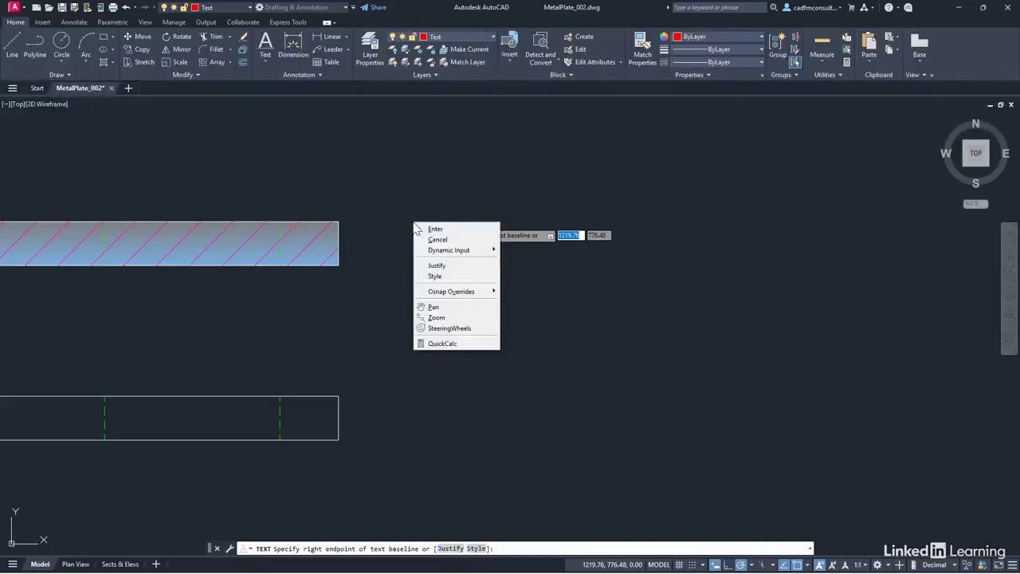
{"action": "left_click", "coordinate": [438, 266]}
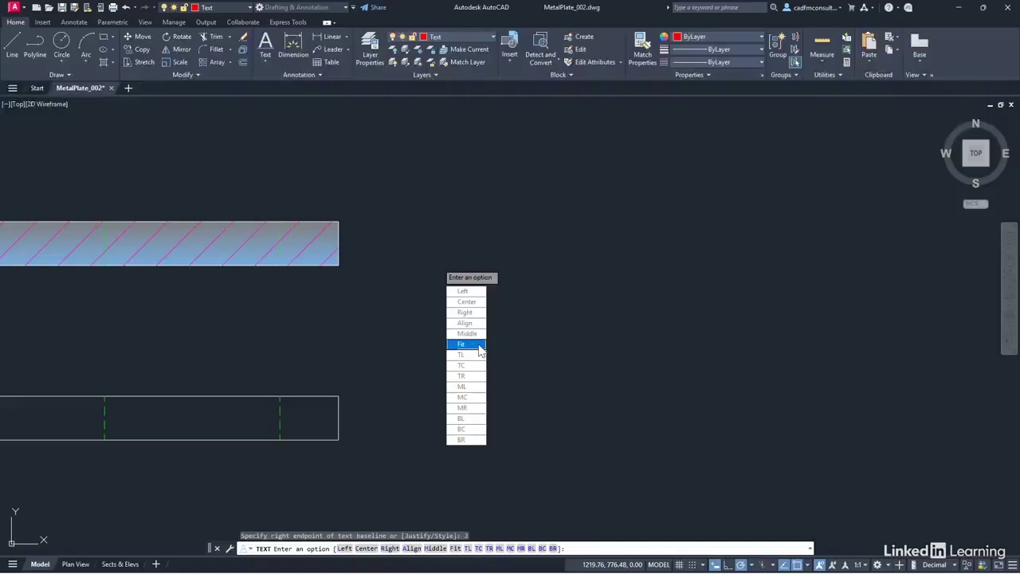
{"action": "left_click", "coordinate": [470, 388]}
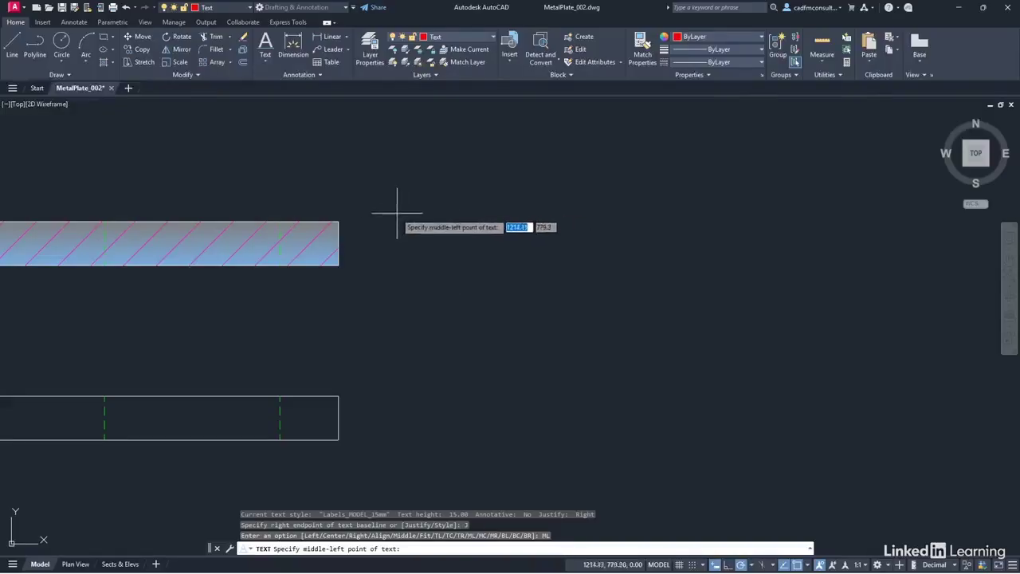
{"action": "left_click", "coordinate": [339, 243]}
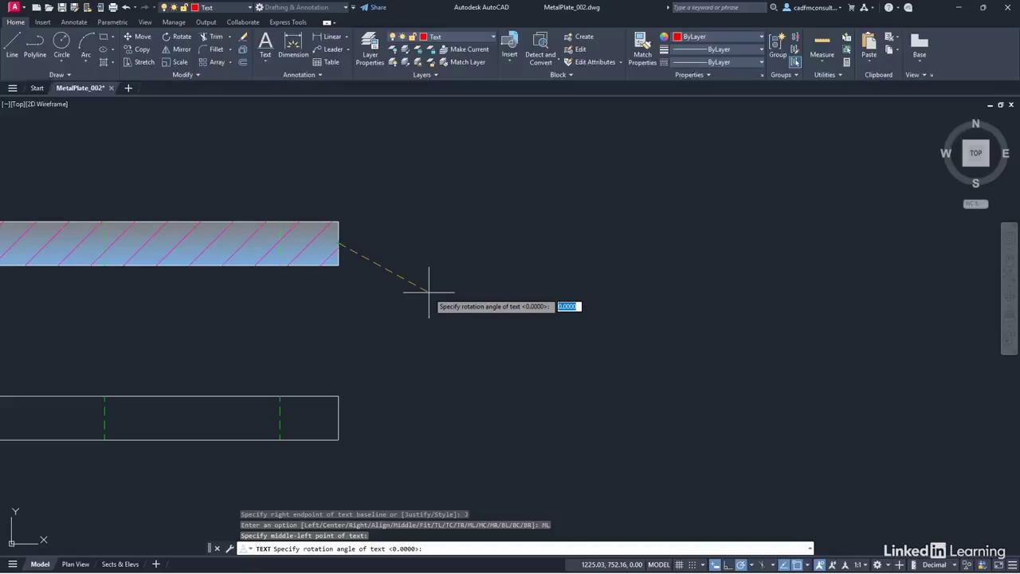
{"action": "key", "text": "Return"}
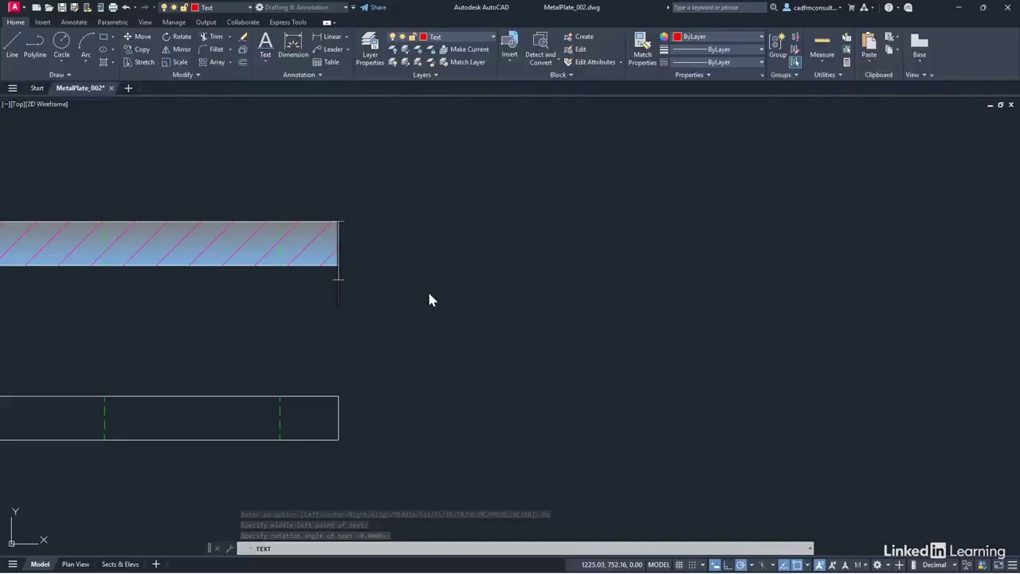
{"action": "type", "text": "Sec"}
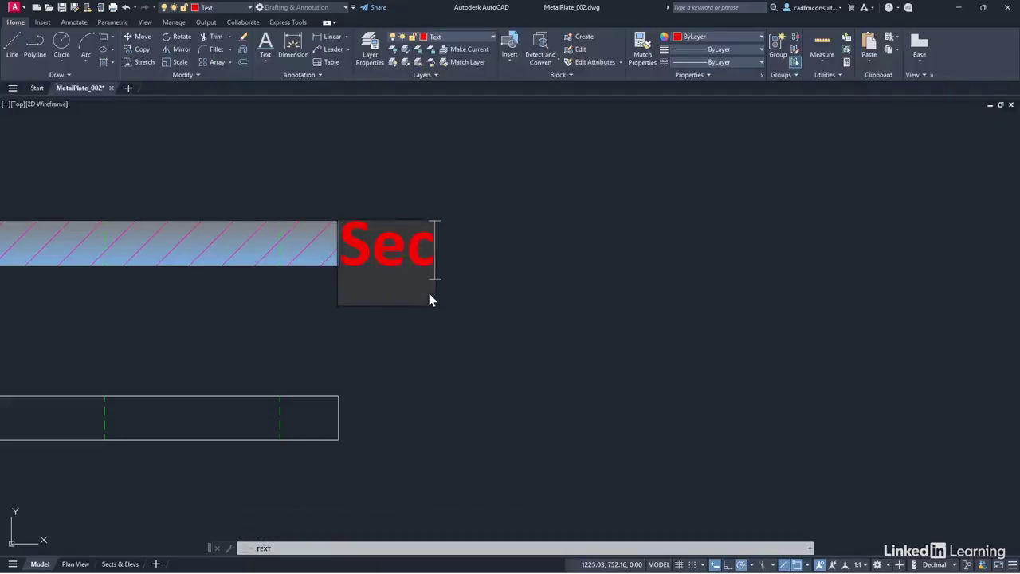
{"action": "type", "text": "tion"}
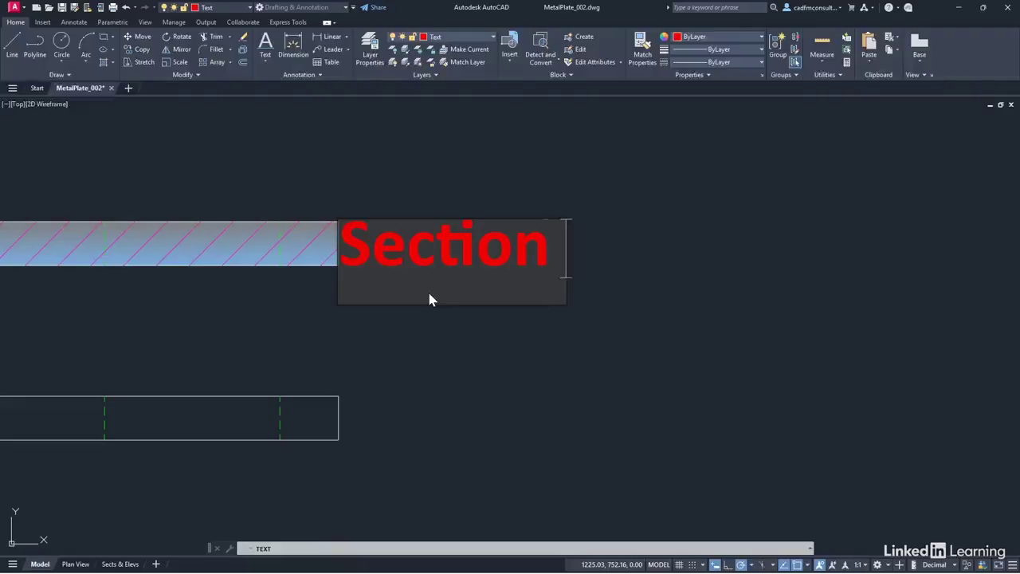
{"action": "type", "text": " View"}
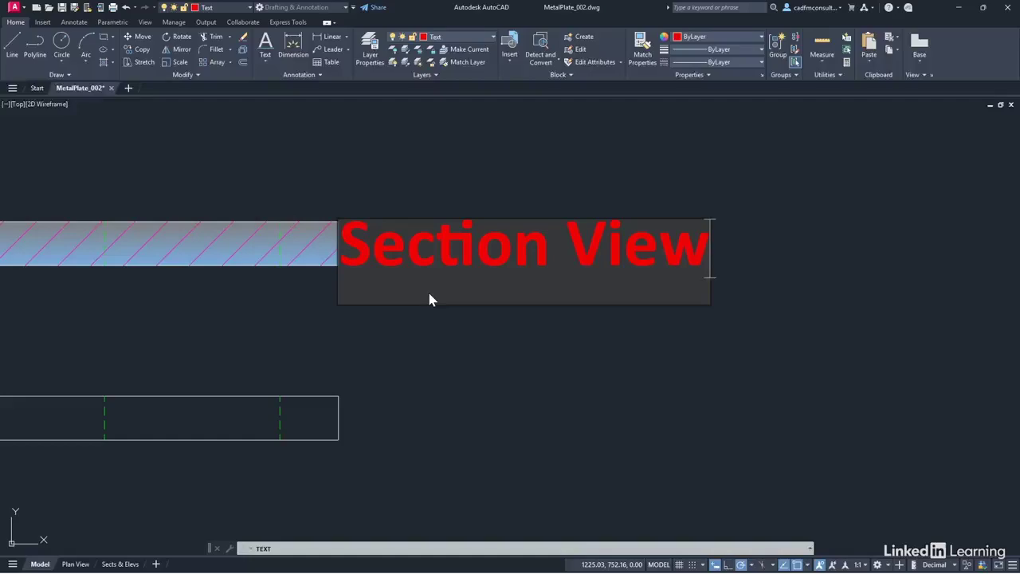
{"action": "key", "text": "Return"}
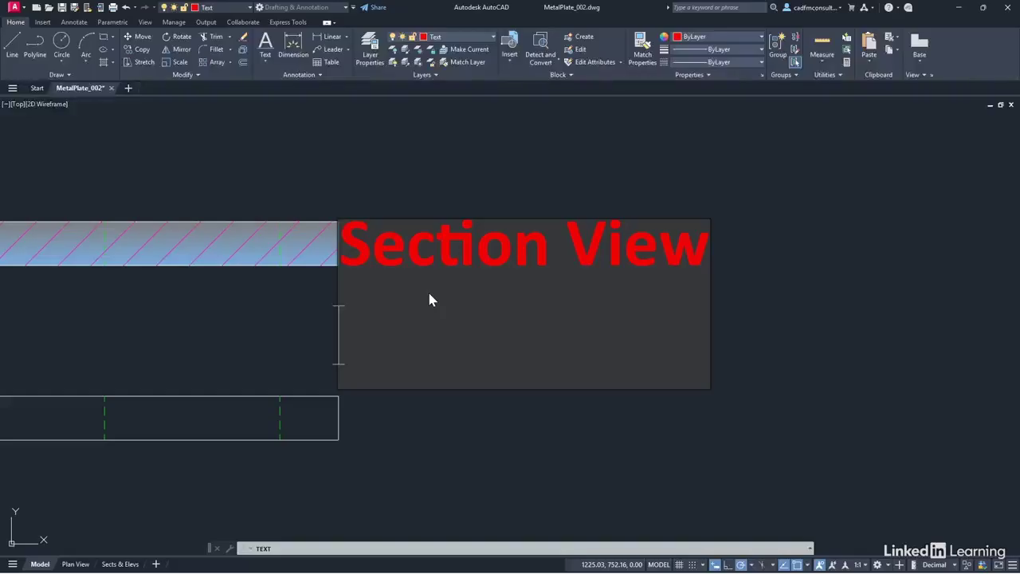
{"action": "key", "text": "Return"}
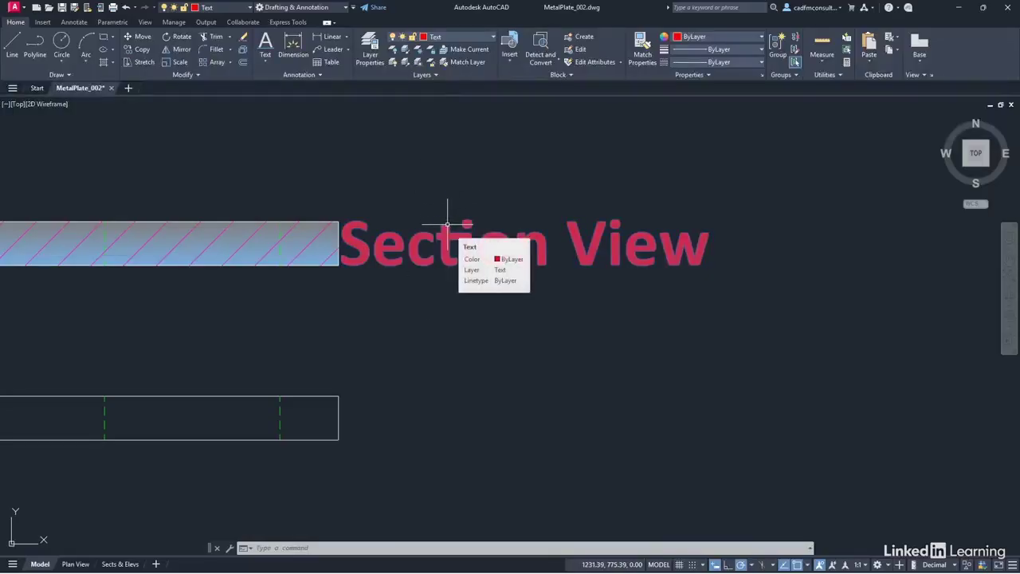
Step: Move the "Section View" label 15 units horizontally to the right, away from the section's edge
{"action": "left_click", "coordinate": [447, 225]}
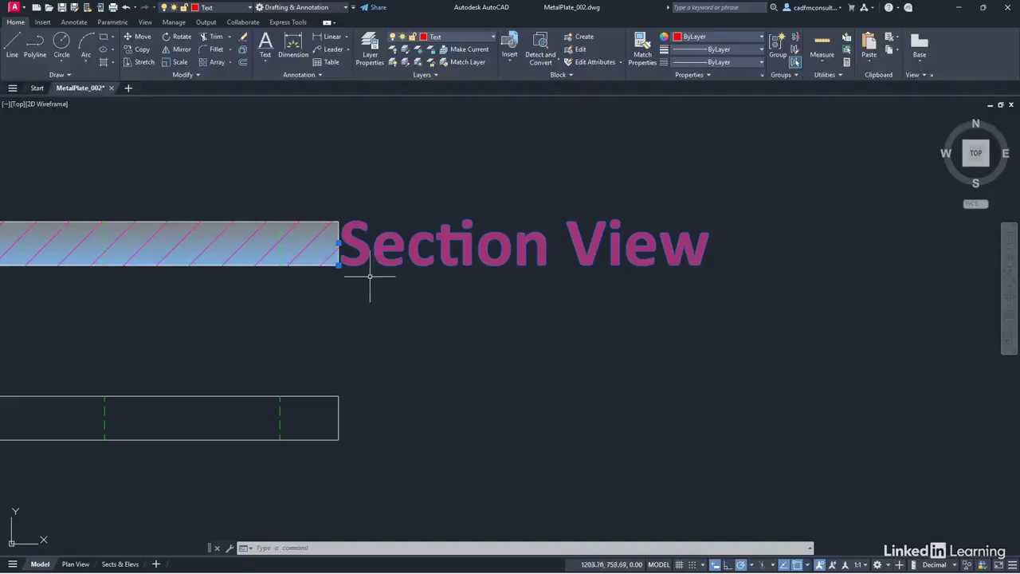
{"action": "left_click", "coordinate": [340, 242]}
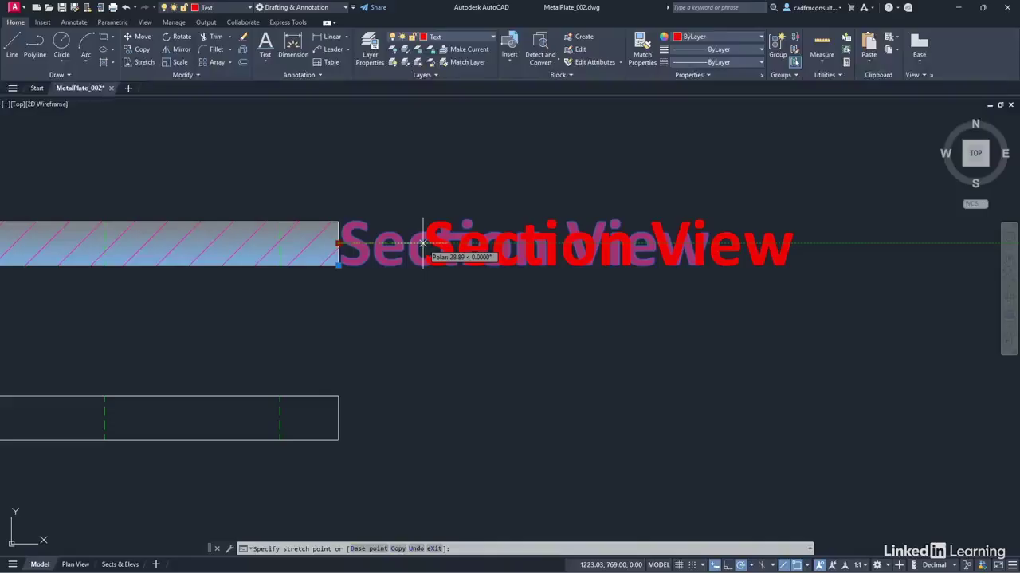
{"action": "type", "text": "15"}
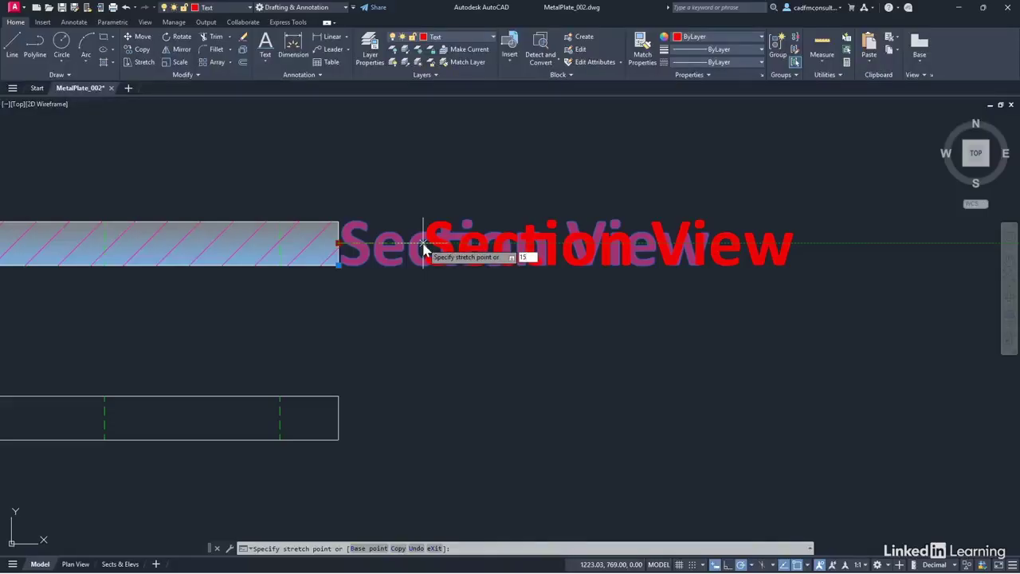
{"action": "key", "text": "Return"}
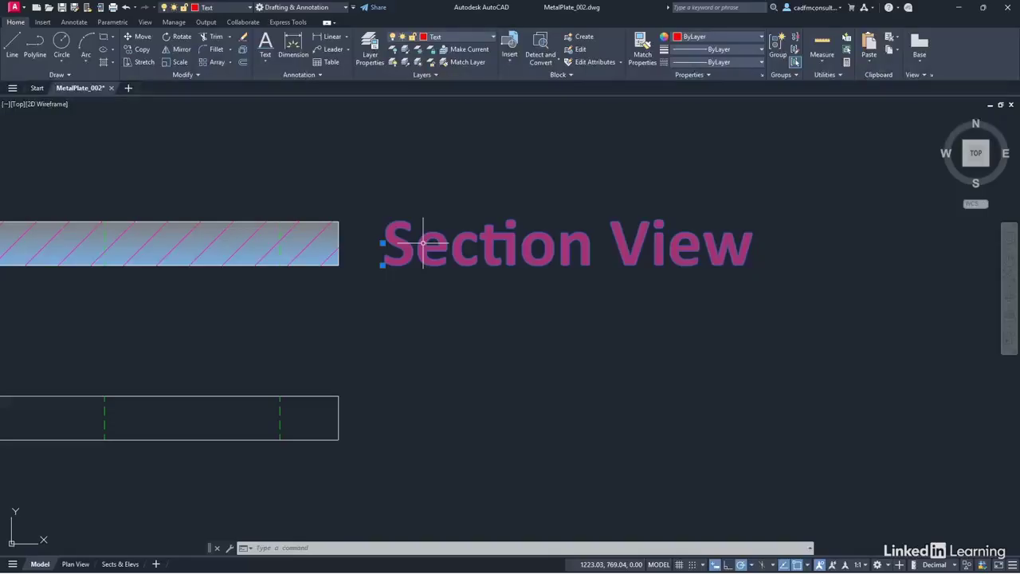
Step: Copy the "Section View" label from the section's lower-right corner to the matching corner of the view directly below
{"action": "right_click", "coordinate": [558, 165]}
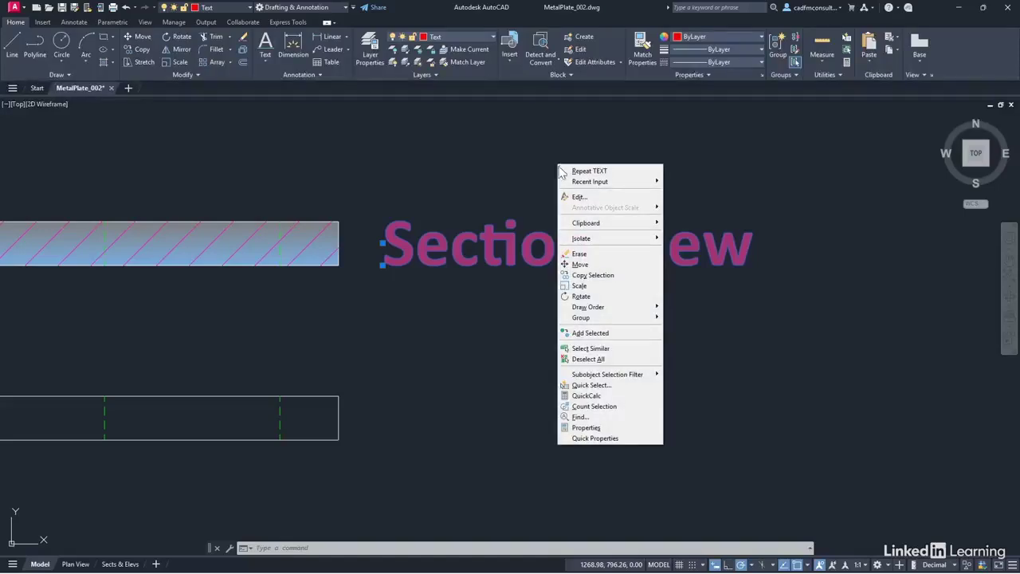
{"action": "left_click", "coordinate": [590, 276]}
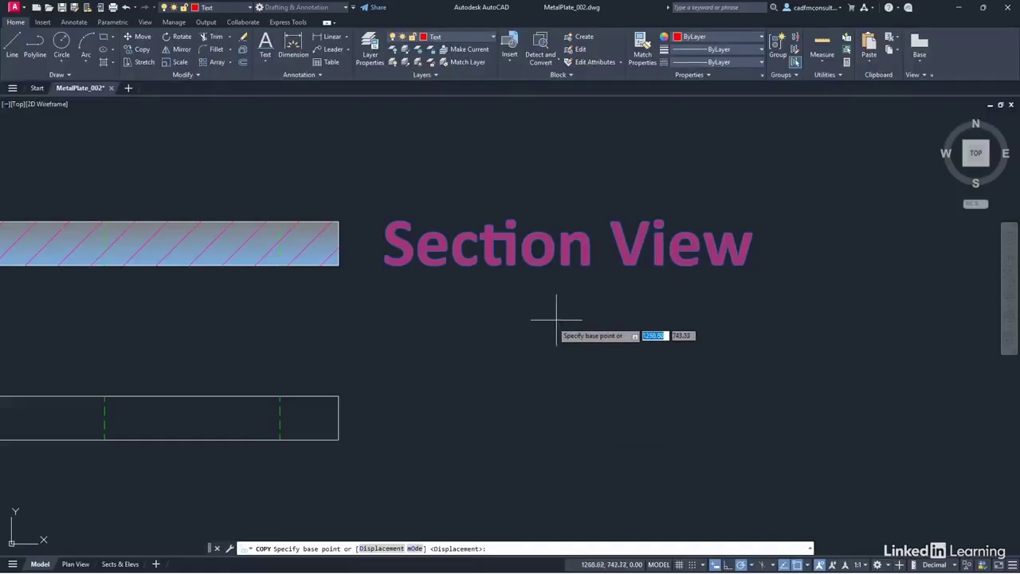
{"action": "left_click", "coordinate": [338, 265]}
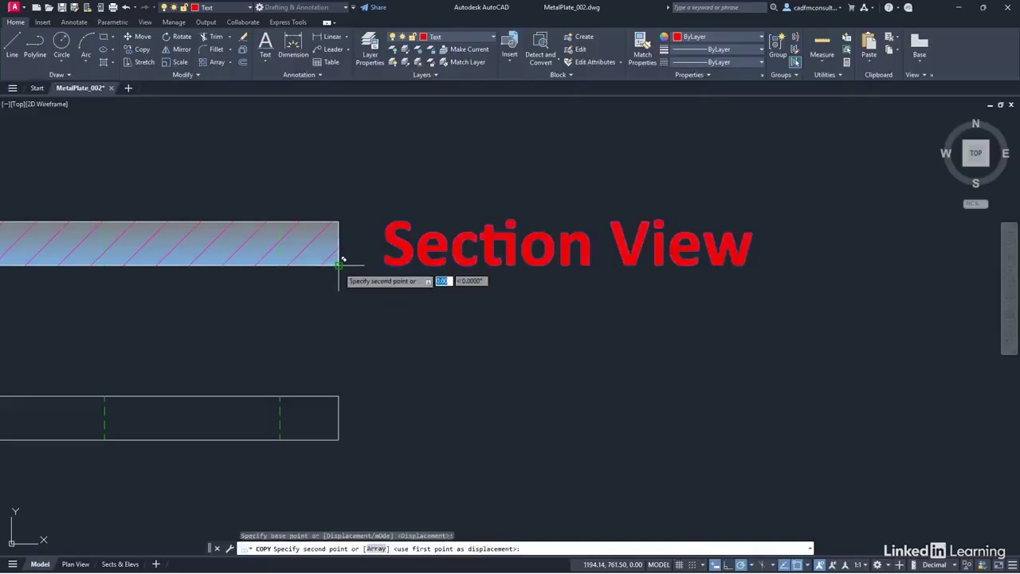
{"action": "left_click", "coordinate": [339, 440]}
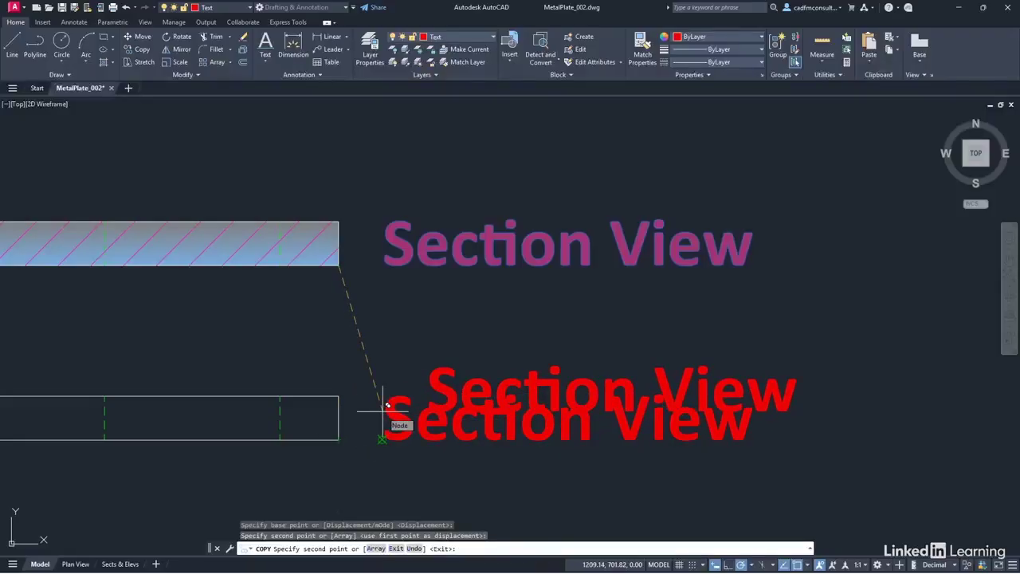
Step: Place another copy of the "Section View" label centred roughly below the plate's plan view and finish copying
{"action": "scroll", "coordinate": [382, 411], "scroll_direction": "down", "scroll_amount": 5}
{"action": "mouse_move", "coordinate": [342, 469]}
{"action": "middle_mouse_down"}
{"action": "mouse_move", "coordinate": [499, 360]}
{"action": "mouse_move", "coordinate": [692, 200]}
{"action": "middle_mouse_up"}
{"action": "scroll", "coordinate": [610, 237], "scroll_direction": "down", "scroll_amount": 2}
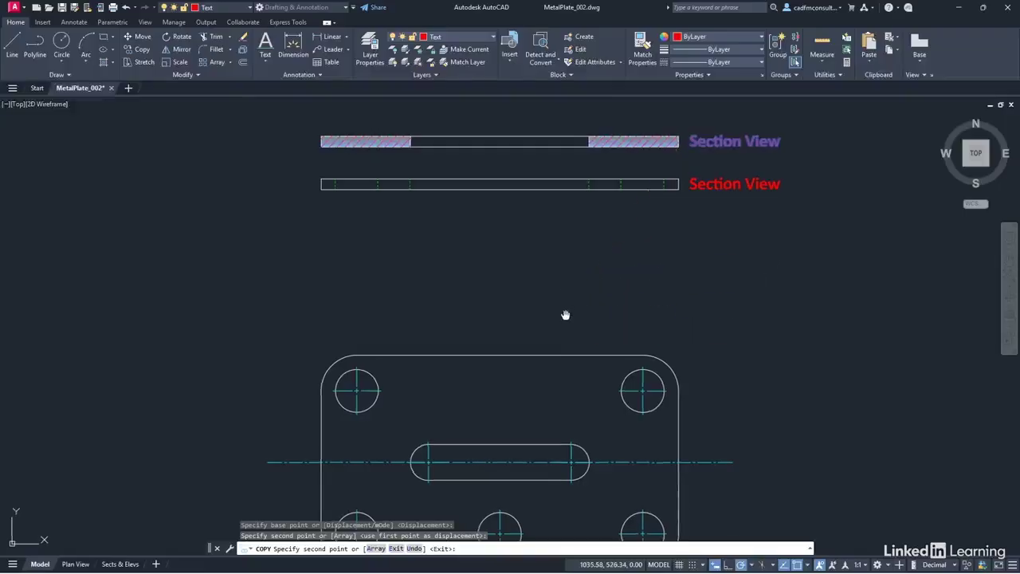
{"action": "mouse_move", "coordinate": [565, 315]}
{"action": "middle_mouse_down"}
{"action": "mouse_move", "coordinate": [576, 192]}
{"action": "mouse_move", "coordinate": [565, 140]}
{"action": "middle_mouse_up"}
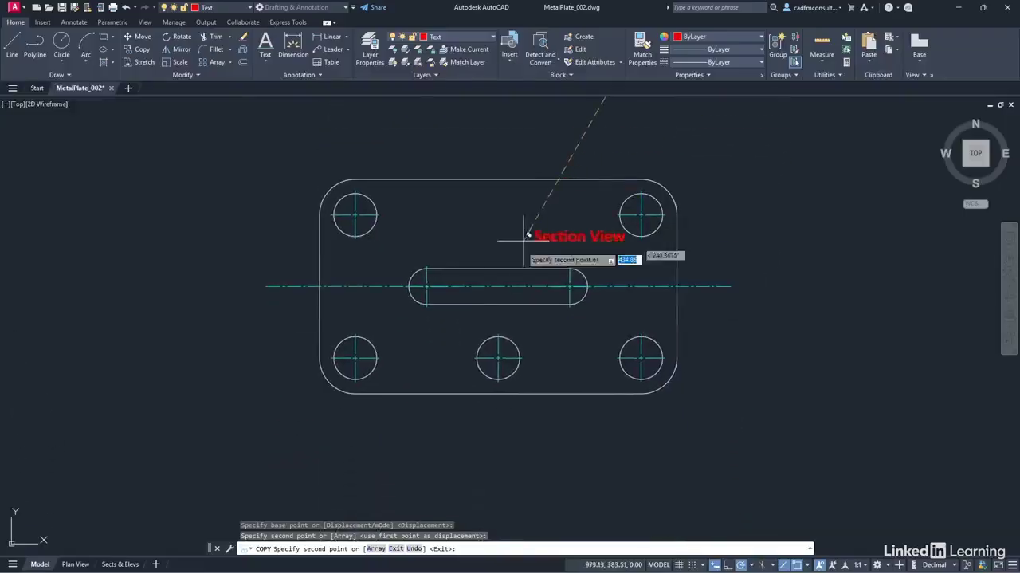
{"action": "left_click", "coordinate": [456, 413]}
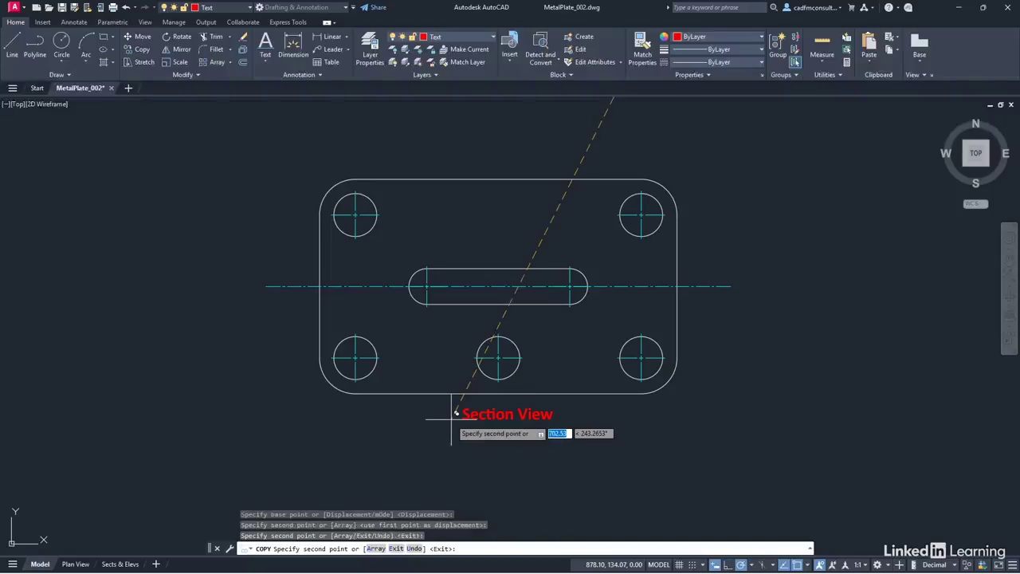
{"action": "key", "text": "Return"}
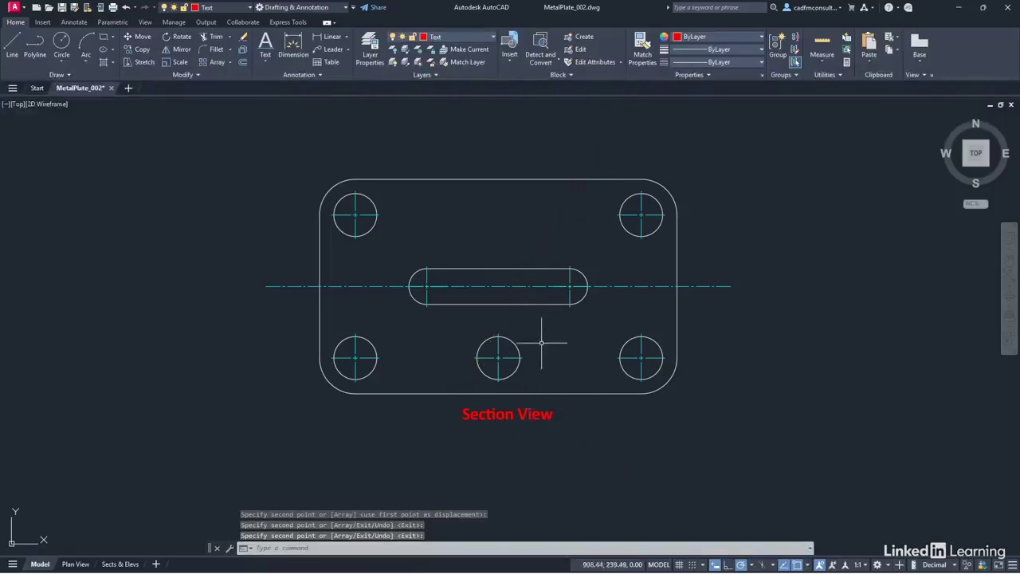
Step: Change the "Section View" label beside the lower, unhatched view to read "Side View"
{"action": "scroll", "coordinate": [530, 212], "scroll_direction": "down", "scroll_amount": 4}
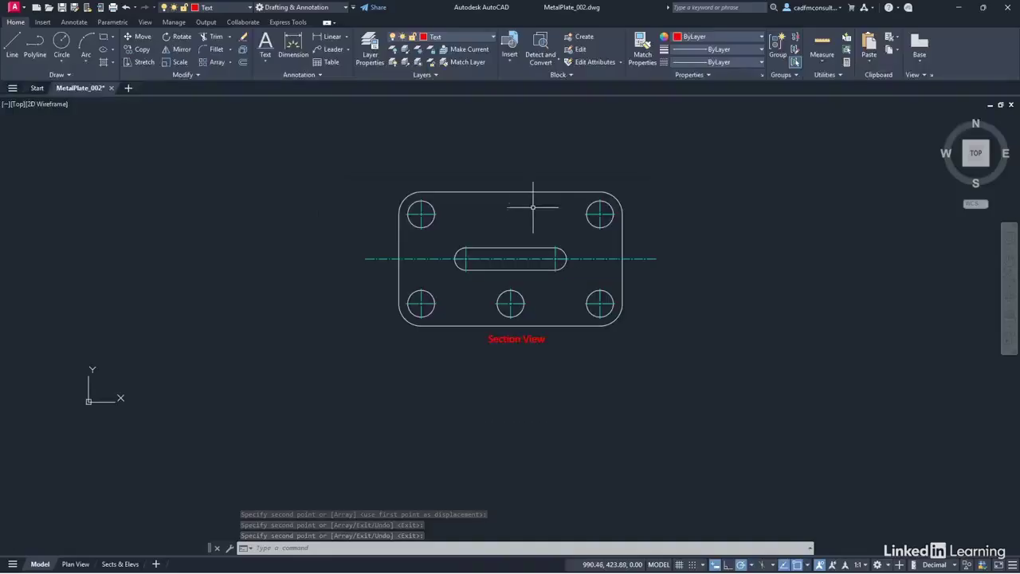
{"action": "middle_click_drag", "start_coordinate": [558, 148], "coordinate": [392, 332]}
{"action": "scroll", "coordinate": [450, 300], "scroll_direction": "down", "scroll_amount": 1}
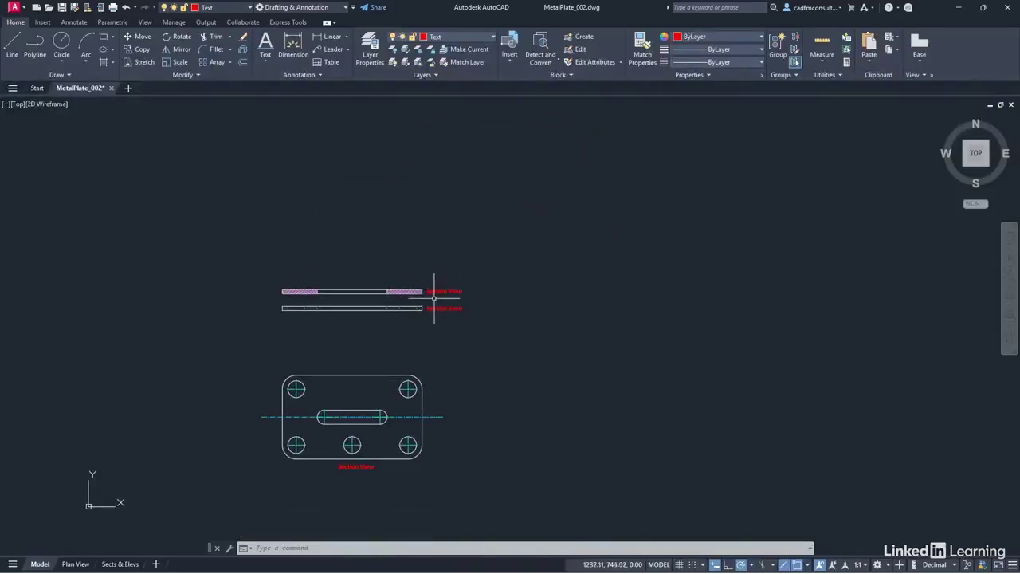
{"action": "scroll", "coordinate": [433, 298], "scroll_direction": "up", "scroll_amount": 6}
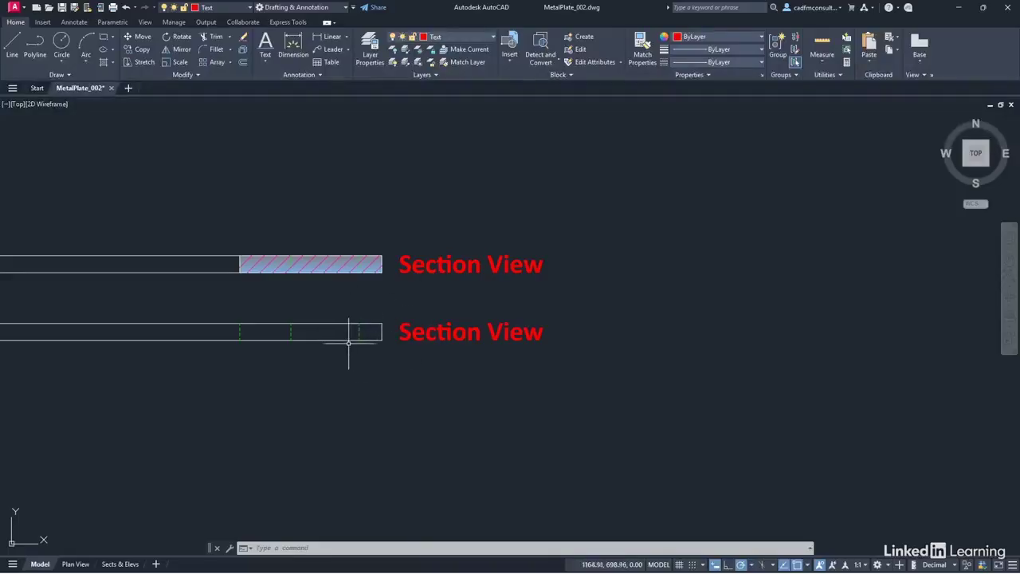
{"action": "double_click", "coordinate": [422, 334]}
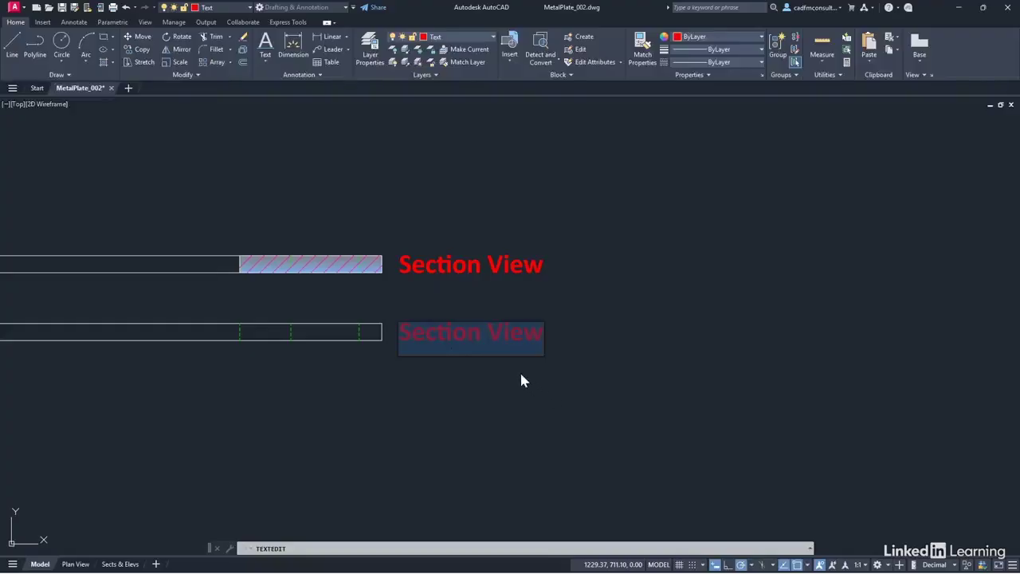
{"action": "left_click", "coordinate": [480, 333]}
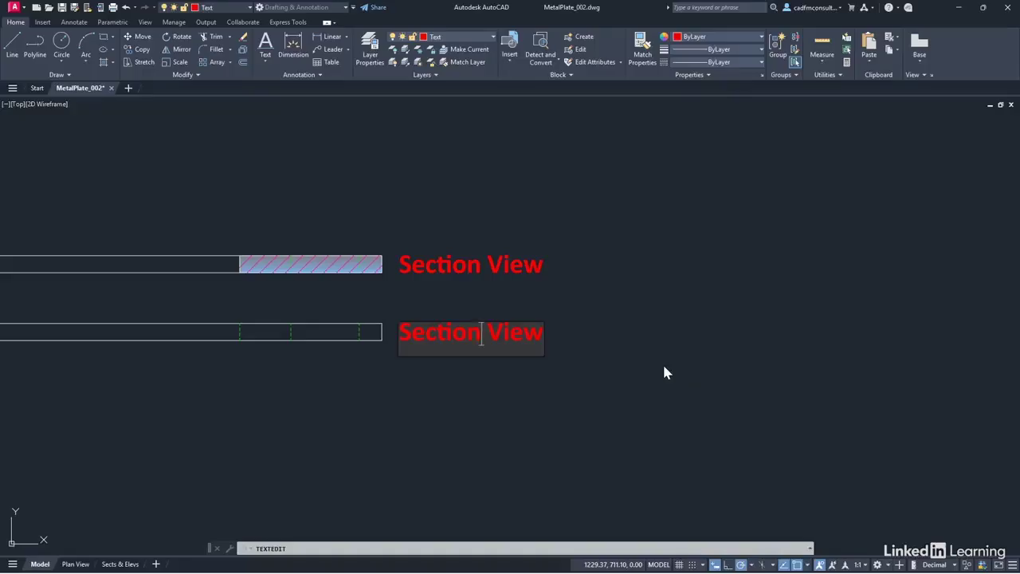
{"action": "key", "text": "BackSpace"}
{"action": "key", "text": "BackSpace"}
{"action": "key", "text": "BackSpace"}
{"action": "key", "text": "BackSpace"}
{"action": "key", "text": "BackSpace"}
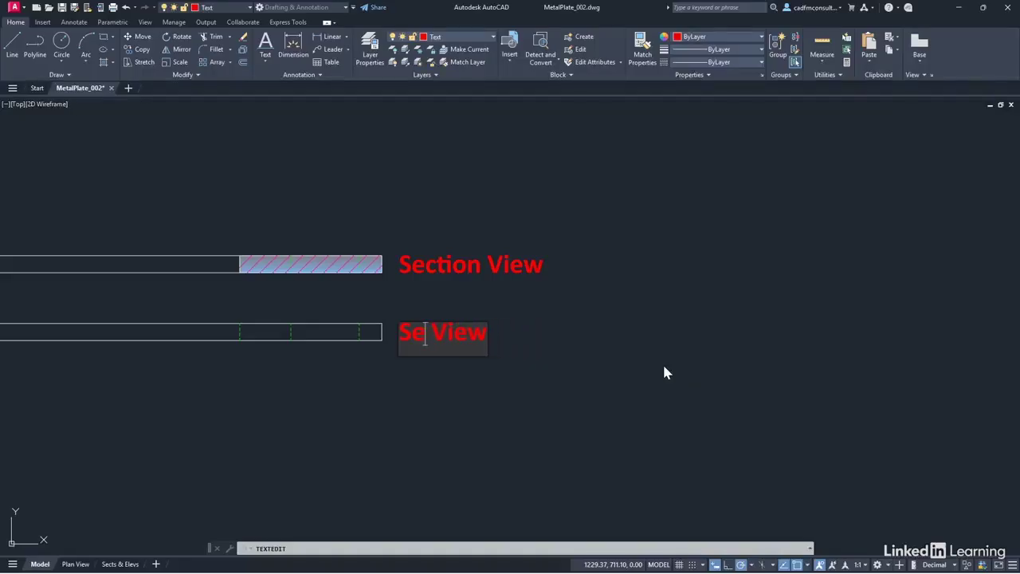
{"action": "key", "text": "BackSpace"}
{"action": "type", "text": "ide"}
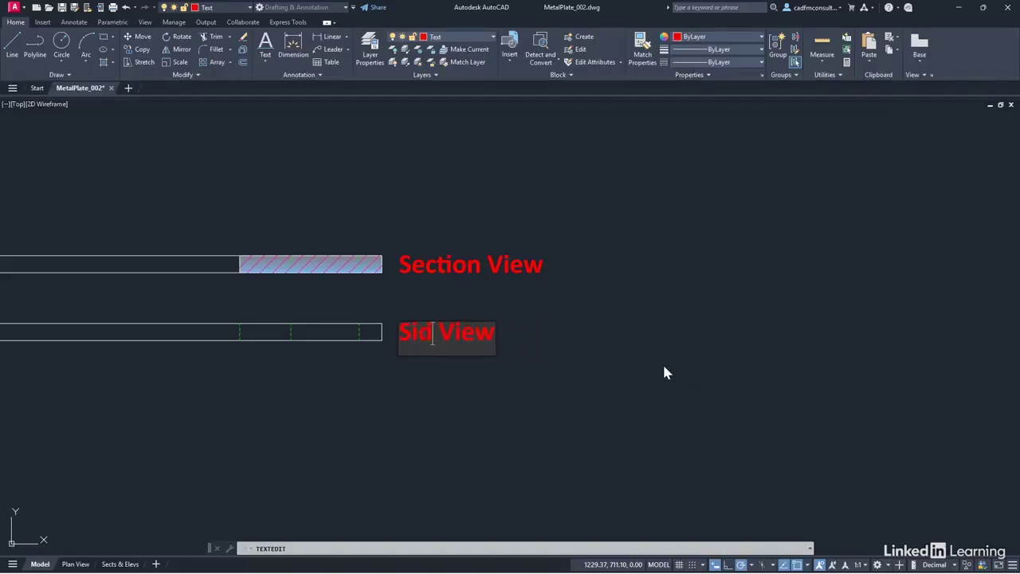
{"action": "left_click", "coordinate": [586, 361]}
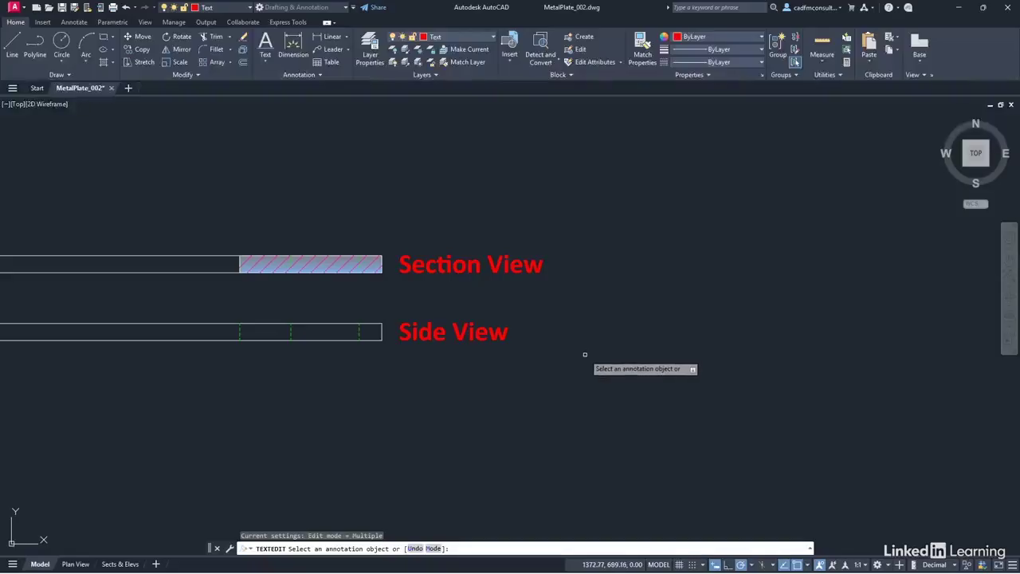
Step: Change the "Section View" label below the plate's plan view to "Plan View" and finish text editing
{"action": "mouse_move", "coordinate": [325, 390]}
{"action": "middle_mouse_down"}
{"action": "mouse_move", "coordinate": [507, 265]}
{"action": "mouse_move", "coordinate": [622, 170]}
{"action": "middle_mouse_up"}
{"action": "mouse_move", "coordinate": [448, 422]}
{"action": "middle_mouse_down"}
{"action": "mouse_move", "coordinate": [457, 378]}
{"action": "mouse_move", "coordinate": [460, 84]}
{"action": "middle_mouse_up"}
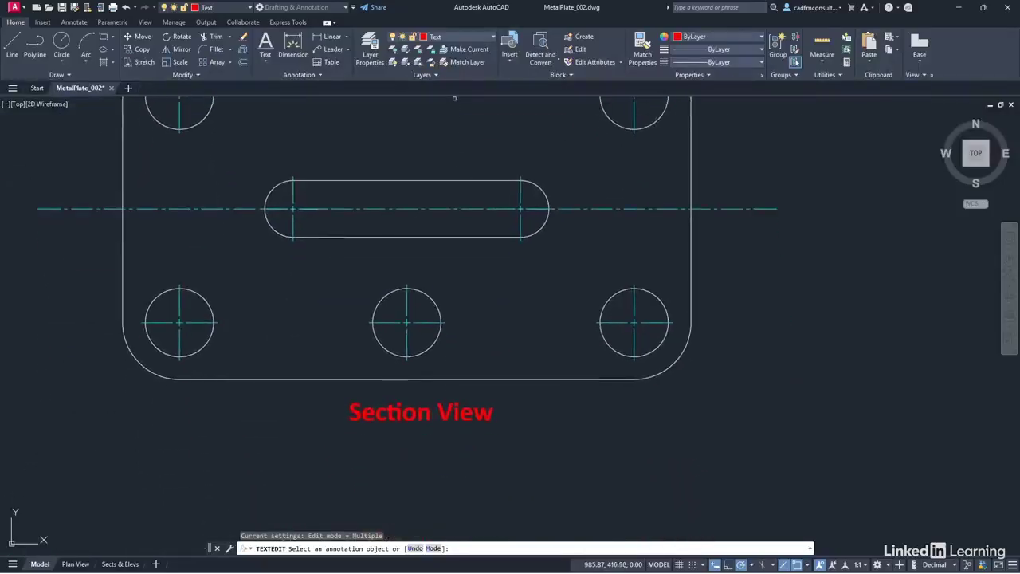
{"action": "left_click", "coordinate": [411, 407]}
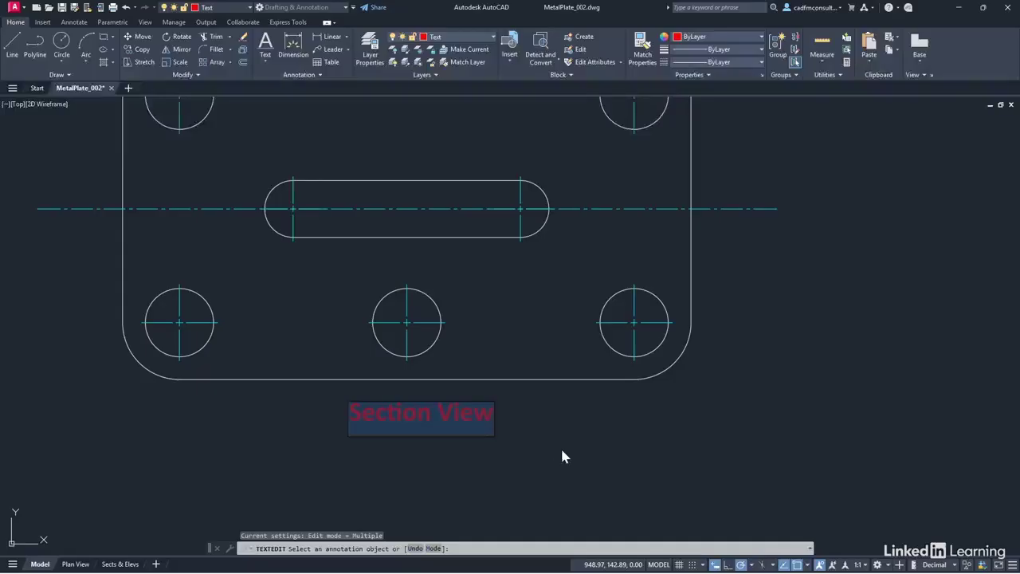
{"action": "left_click", "coordinate": [435, 417]}
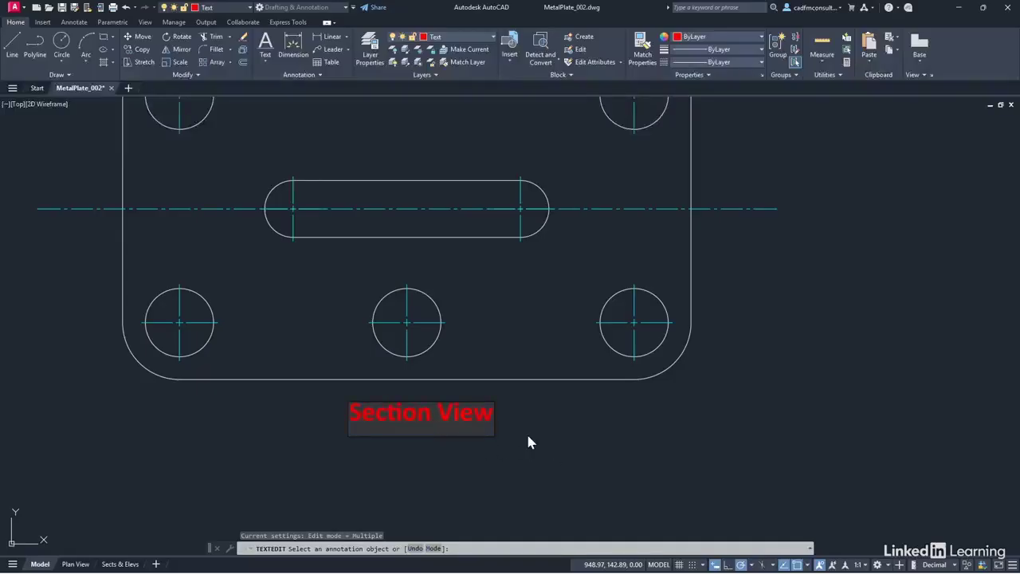
{"action": "key", "text": "BackSpace"}
{"action": "key", "text": "BackSpace"}
{"action": "key", "text": "BackSpace"}
{"action": "key", "text": "BackSpace"}
{"action": "key", "text": "BackSpace"}
{"action": "key", "text": "BackSpace"}
{"action": "key", "text": "BackSpace"}
{"action": "key", "text": "BackSpace"}
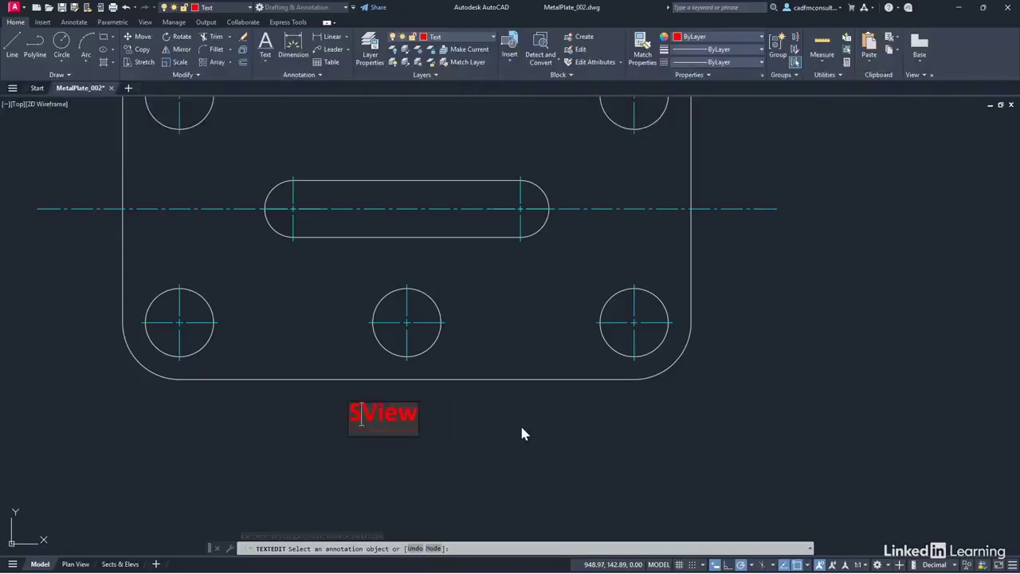
{"action": "type", "text": "Plan"}
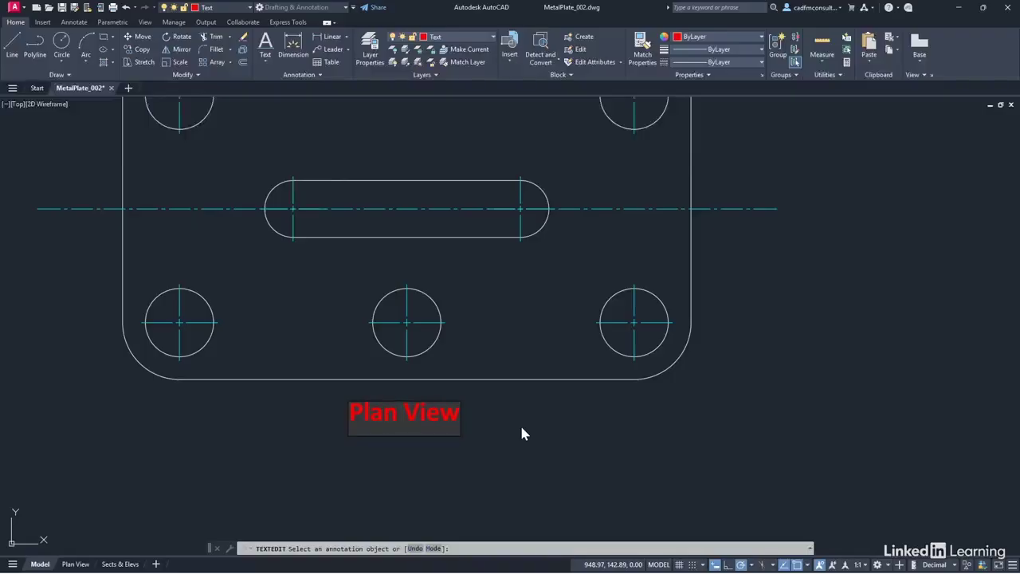
{"action": "left_click", "coordinate": [577, 437]}
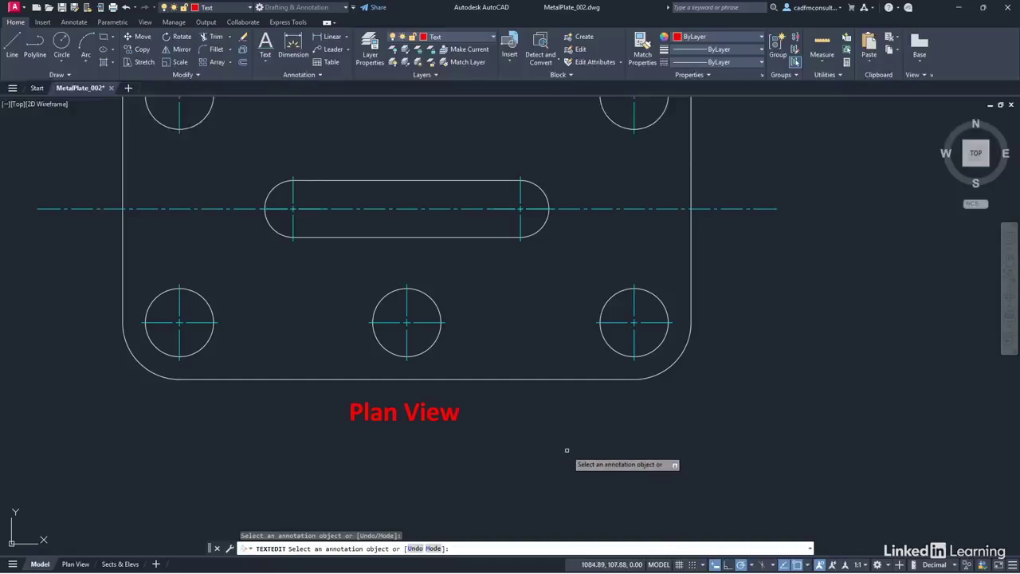
{"action": "key", "text": "Return"}
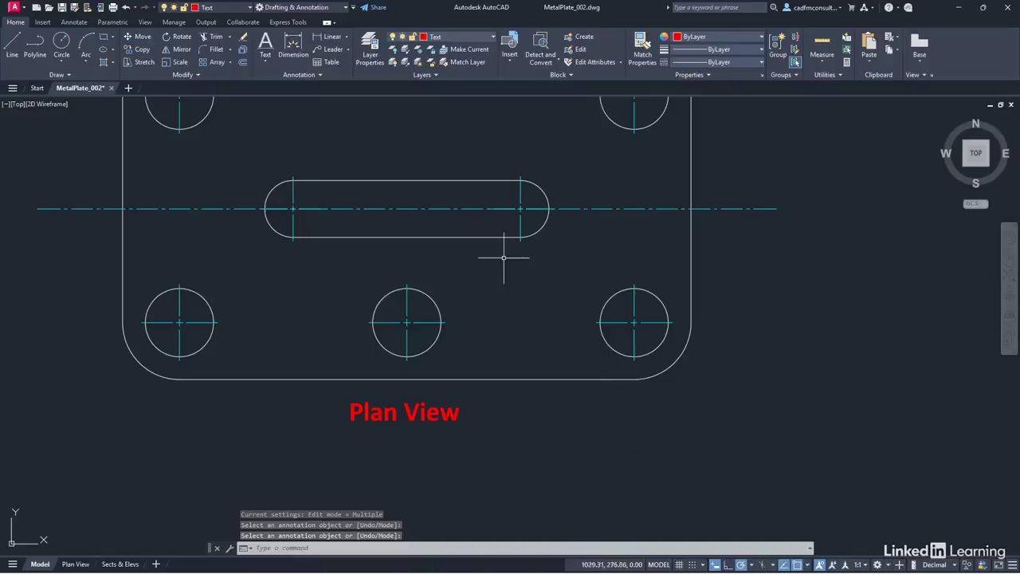
Step: Set the "Plan View" label's justification to Top center in its properties
{"action": "scroll", "coordinate": [502, 257], "scroll_direction": "down", "scroll_amount": 4}
{"action": "middle_click_drag", "start_coordinate": [486, 207], "coordinate": [460, 344]}
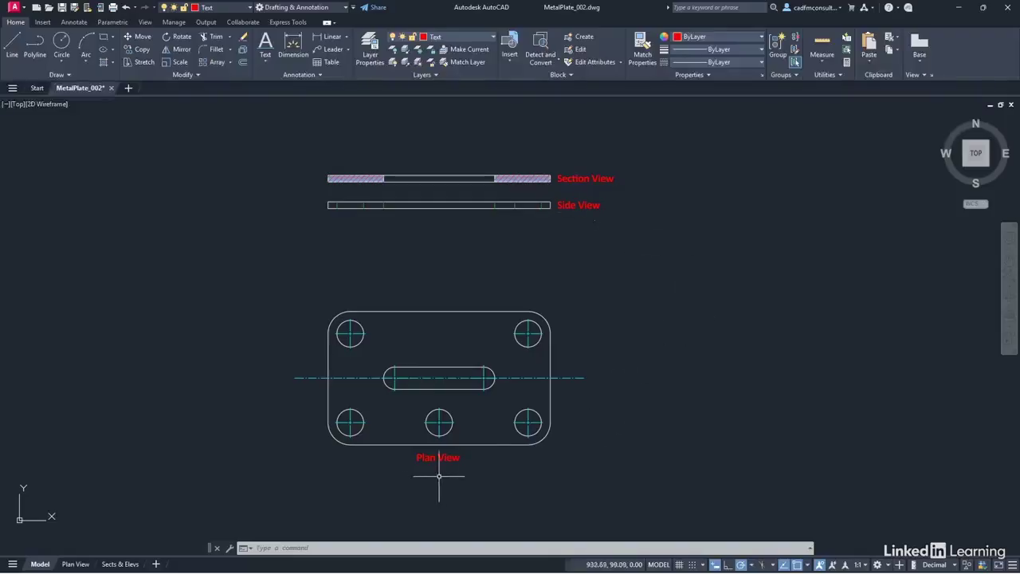
{"action": "scroll", "coordinate": [435, 465], "scroll_direction": "up", "scroll_amount": 4}
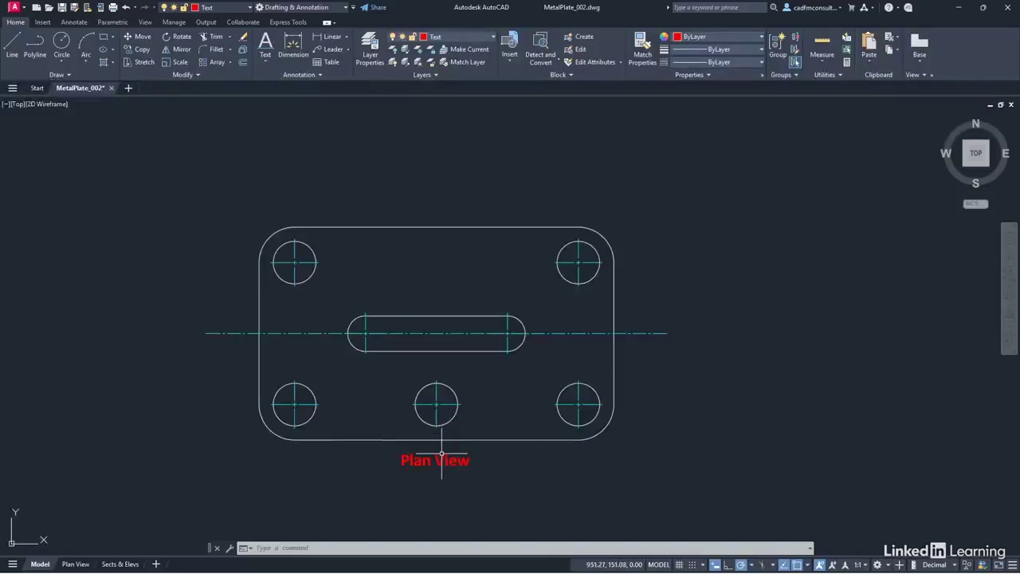
{"action": "scroll", "coordinate": [442, 454], "scroll_direction": "up", "scroll_amount": 2}
{"action": "mouse_move", "coordinate": [443, 450]}
{"action": "middle_mouse_down"}
{"action": "mouse_move", "coordinate": [439, 402]}
{"action": "mouse_move", "coordinate": [290, 268]}
{"action": "middle_mouse_up"}
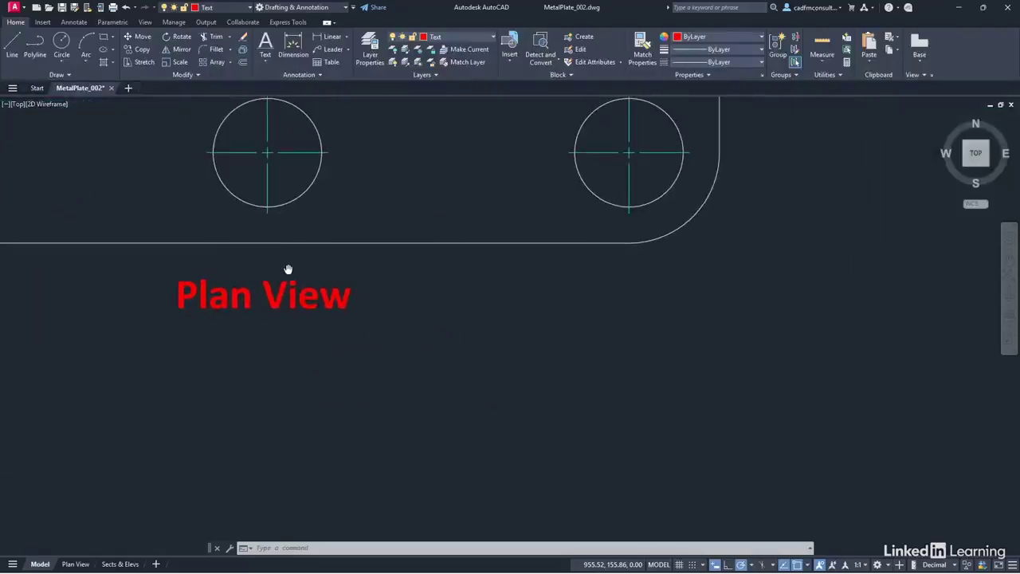
{"action": "left_click", "coordinate": [283, 281]}
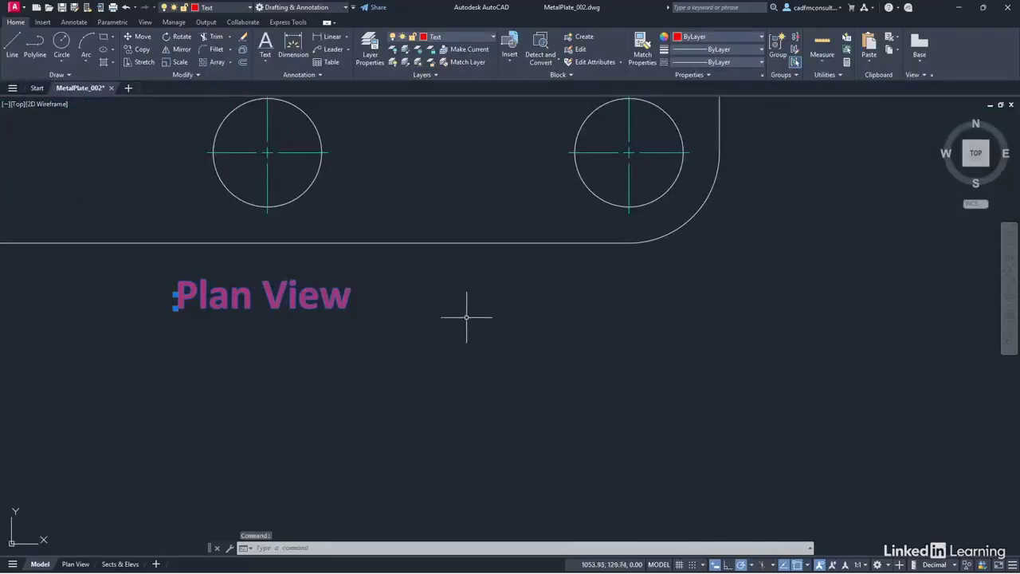
{"action": "right_click", "coordinate": [452, 178]}
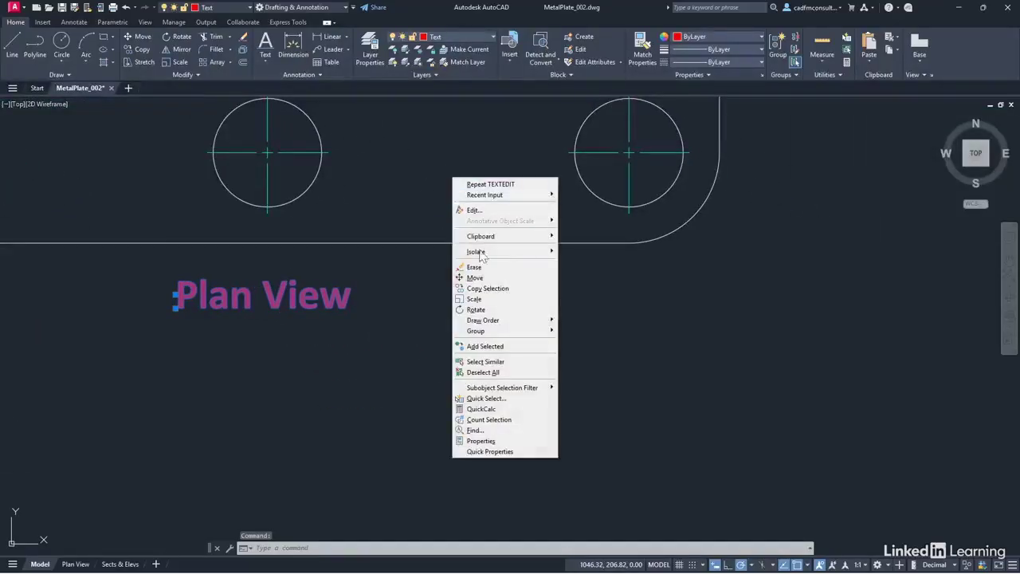
{"action": "left_click", "coordinate": [483, 442]}
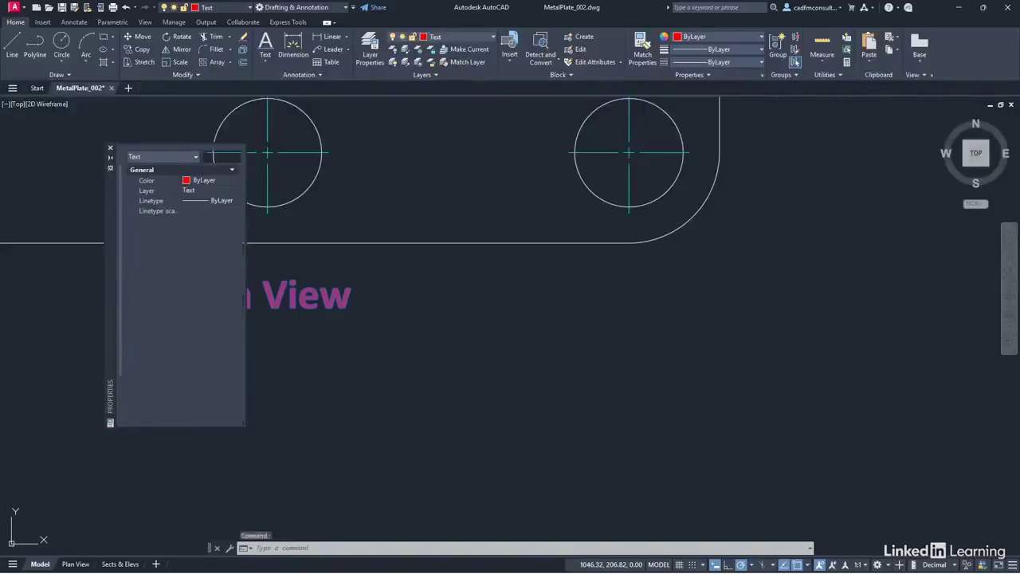
{"action": "mouse_move", "coordinate": [106, 264]}
{"action": "left_mouse_down"}
{"action": "mouse_move", "coordinate": [616, 341]}
{"action": "mouse_move", "coordinate": [526, 294]}
{"action": "left_mouse_up"}
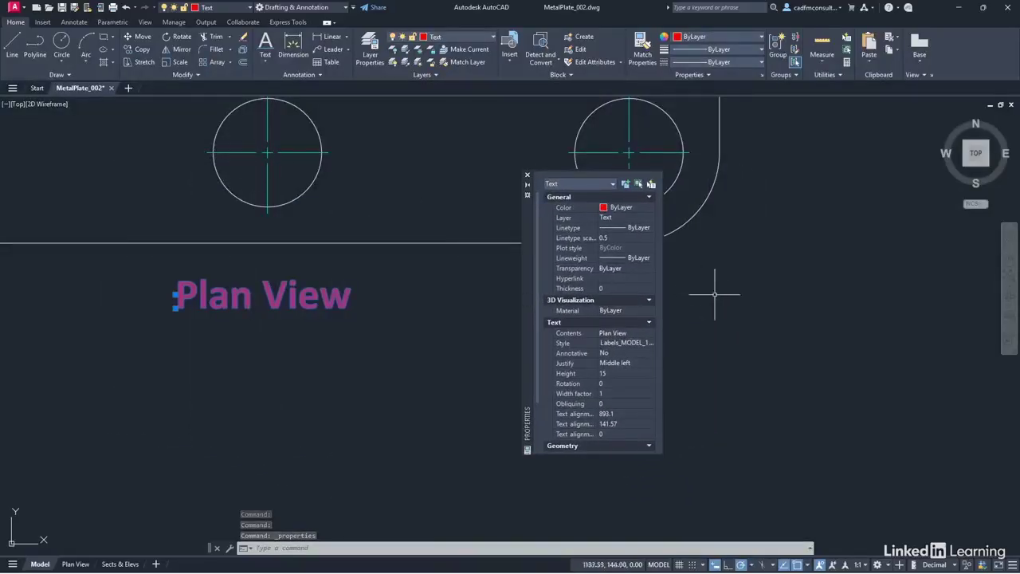
{"action": "left_click", "coordinate": [624, 368]}
{"action": "left_click", "coordinate": [650, 365]}
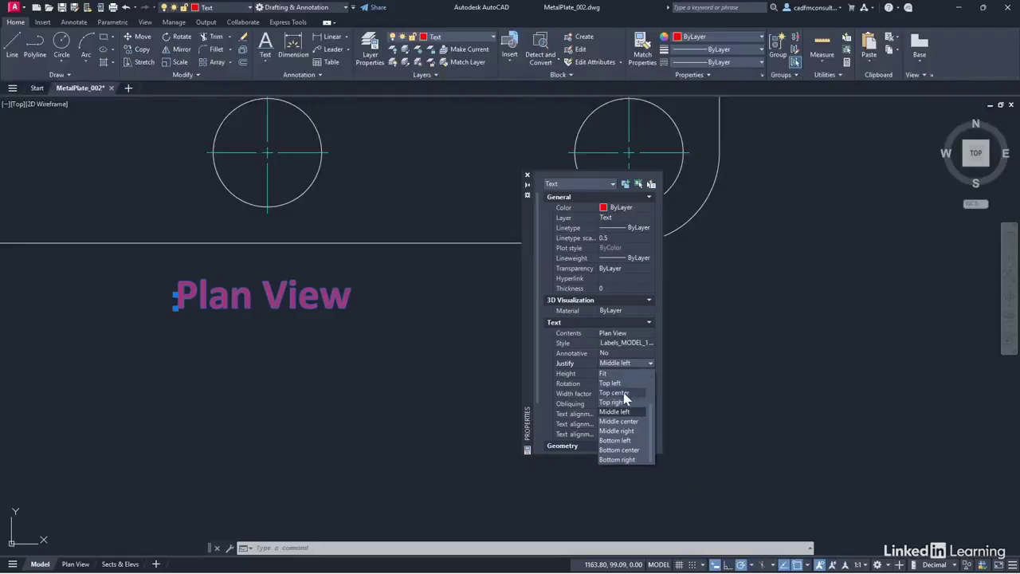
{"action": "left_click", "coordinate": [615, 393]}
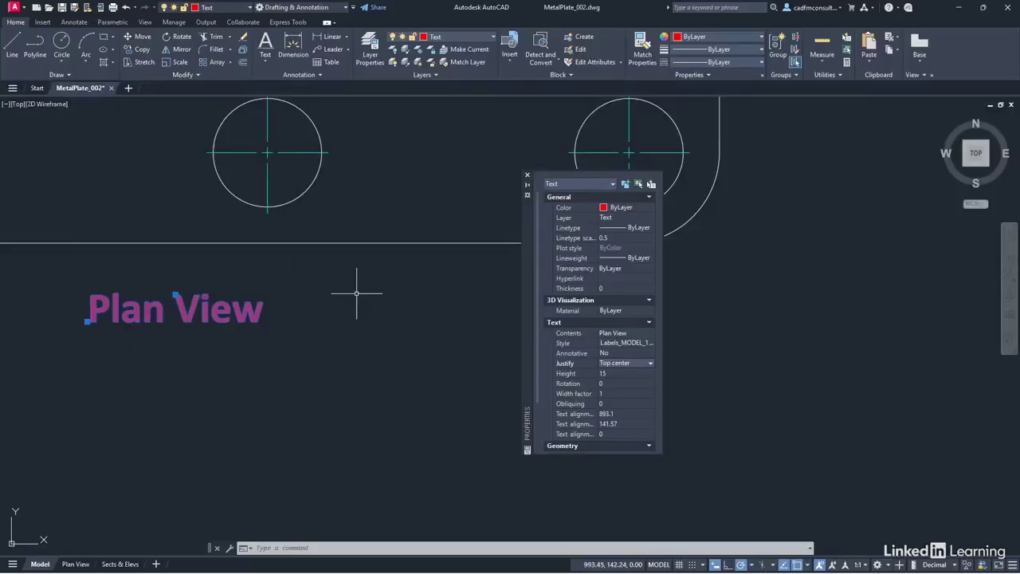
{"action": "left_click", "coordinate": [527, 175]}
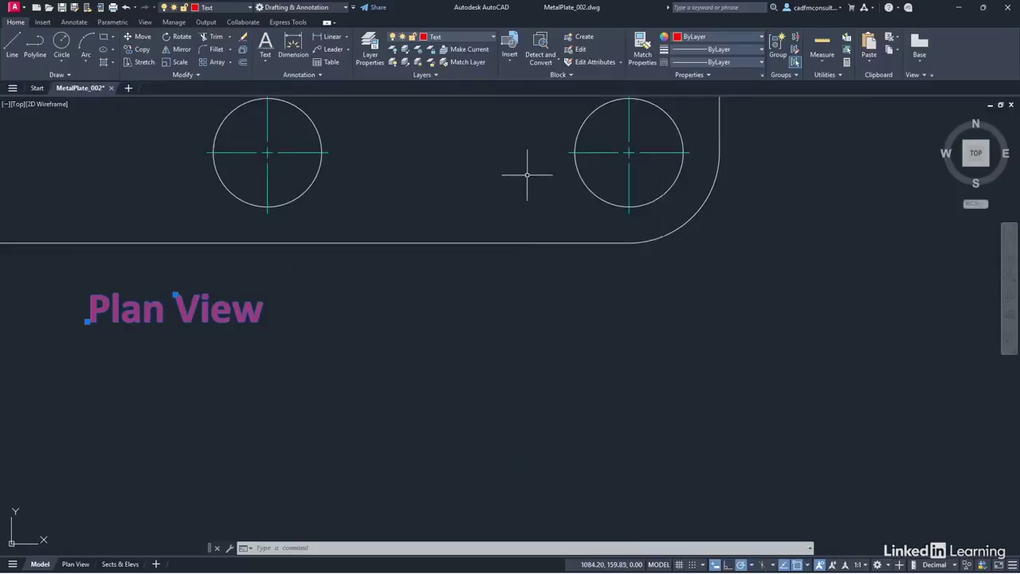
Step: Move the "Plan View" label by its top-center point to about 16.64 units directly below the midpoint of the plate's bottom edge
{"action": "left_click", "coordinate": [175, 295]}
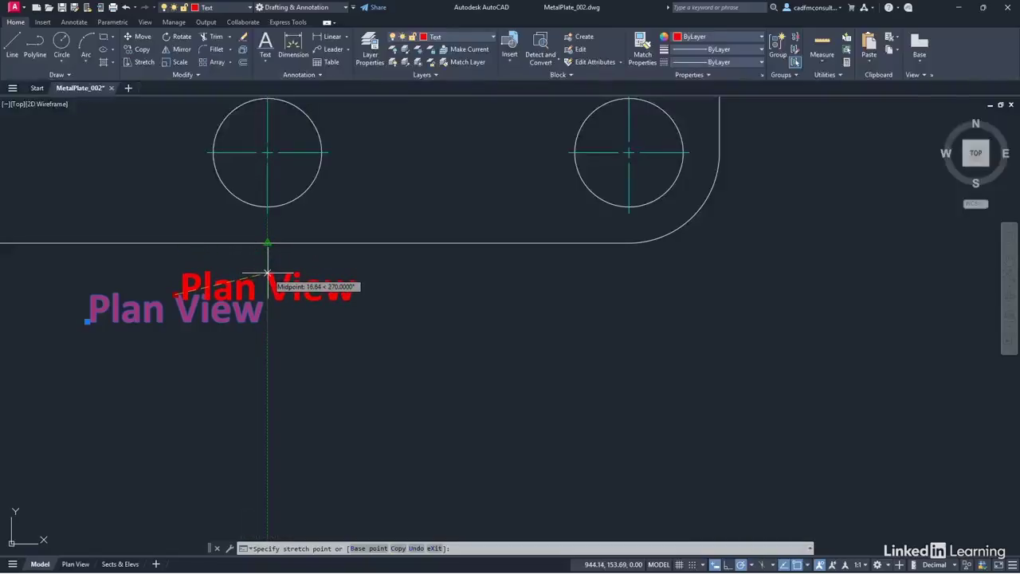
{"action": "left_click", "coordinate": [267, 273]}
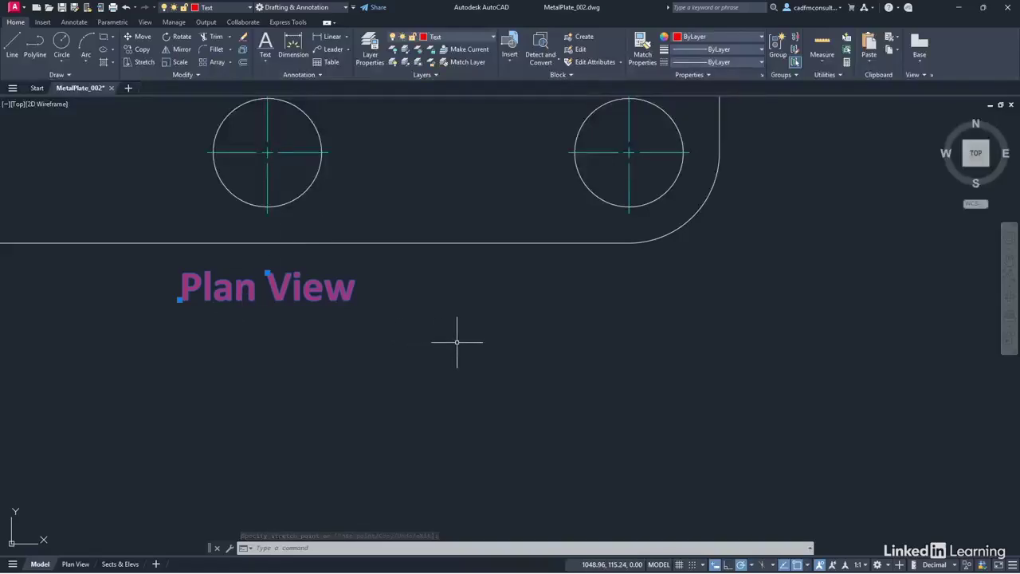
{"action": "key", "text": "Escape"}
{"action": "key", "text": "Escape"}
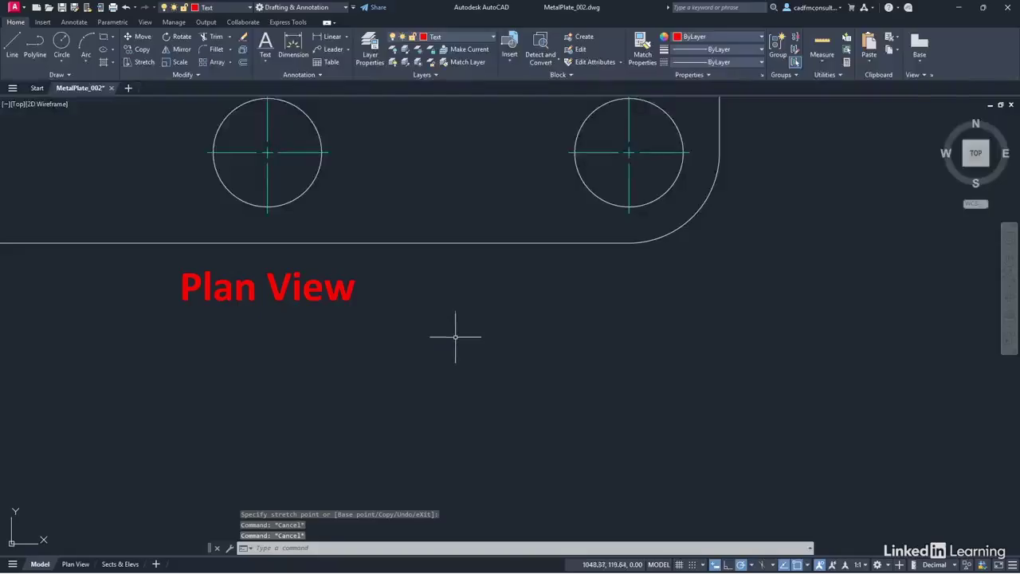
Step: Switch to the Plan View layout and make Titletext the current layer
{"action": "middle_click", "coordinate": [457, 326]}
{"action": "middle_click", "coordinate": [457, 326]}
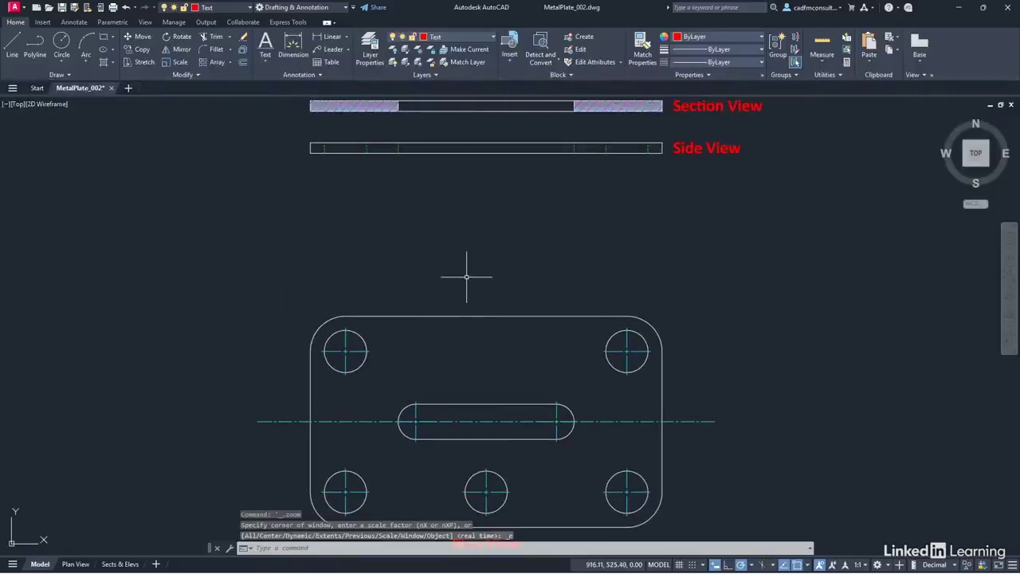
{"action": "scroll", "coordinate": [466, 277], "scroll_direction": "down", "scroll_amount": 2}
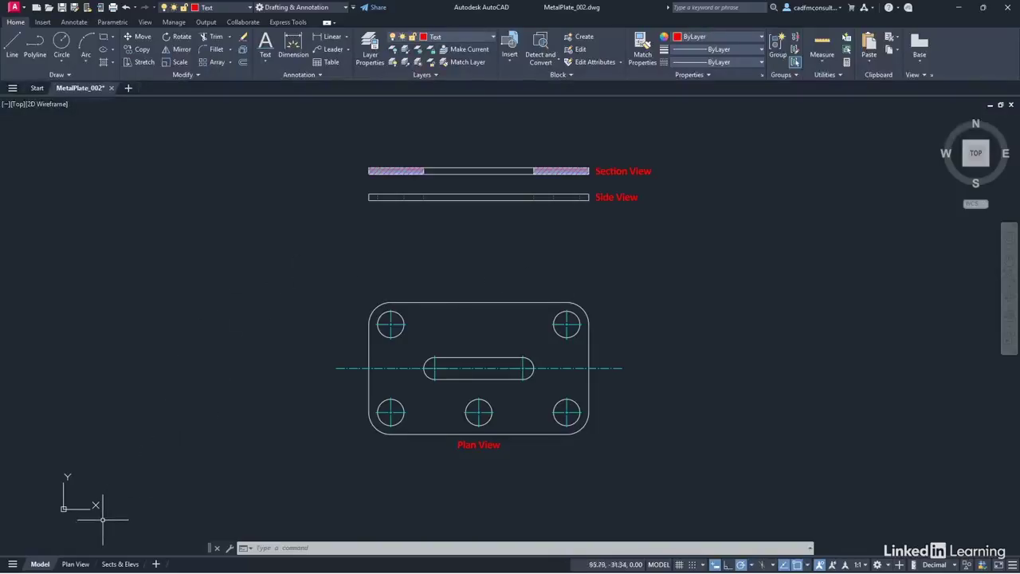
{"action": "left_click", "coordinate": [84, 563]}
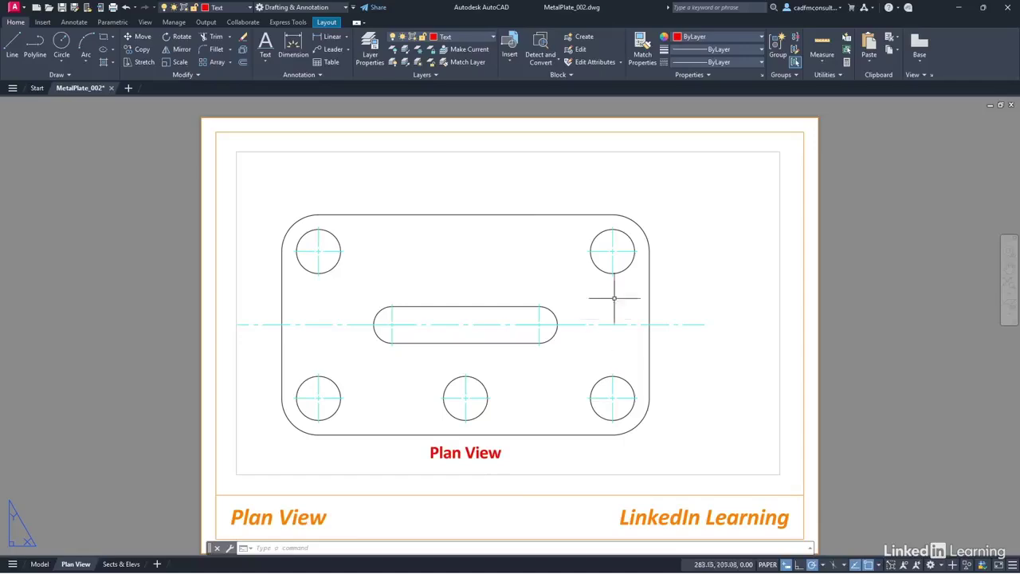
{"action": "left_click", "coordinate": [492, 38]}
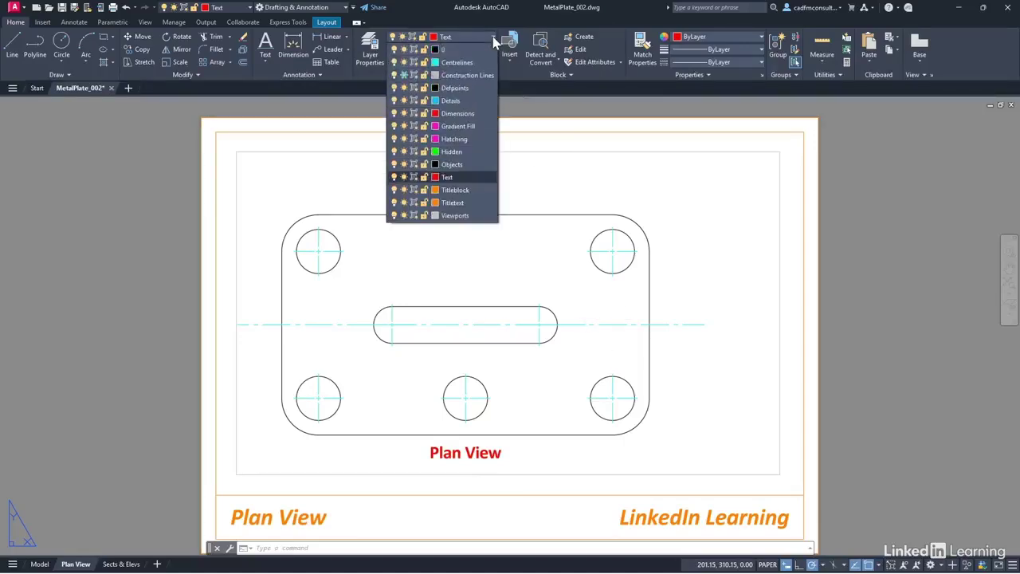
{"action": "left_click", "coordinate": [452, 202]}
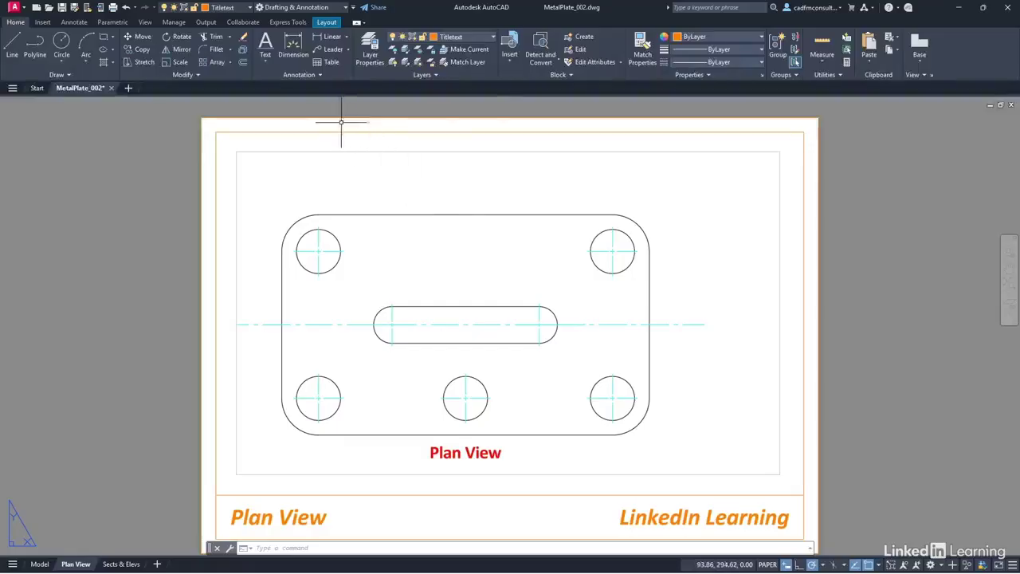
Step: Make the Notes layout text style the current text style
{"action": "left_click", "coordinate": [316, 74]}
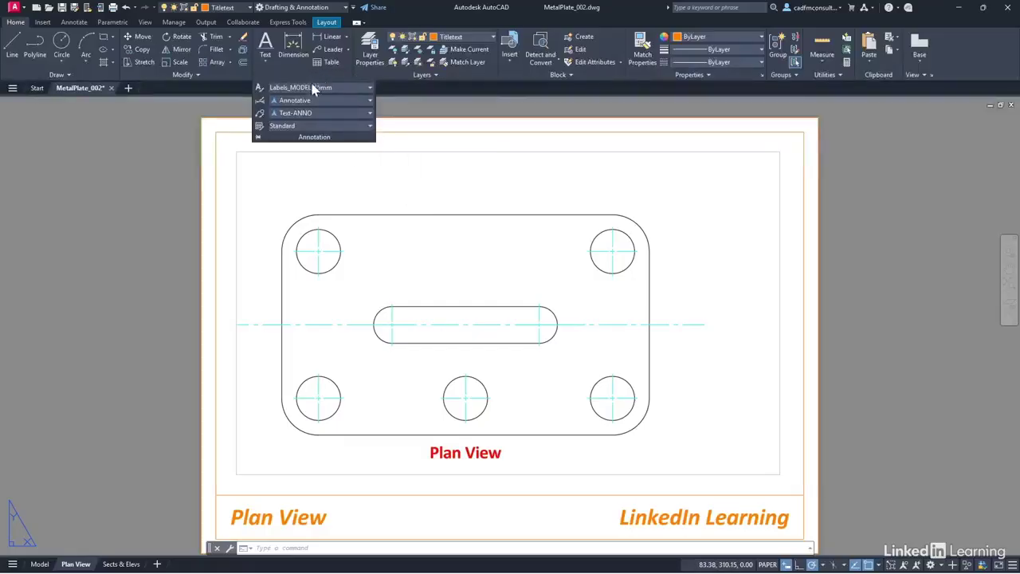
{"action": "left_click", "coordinate": [314, 87]}
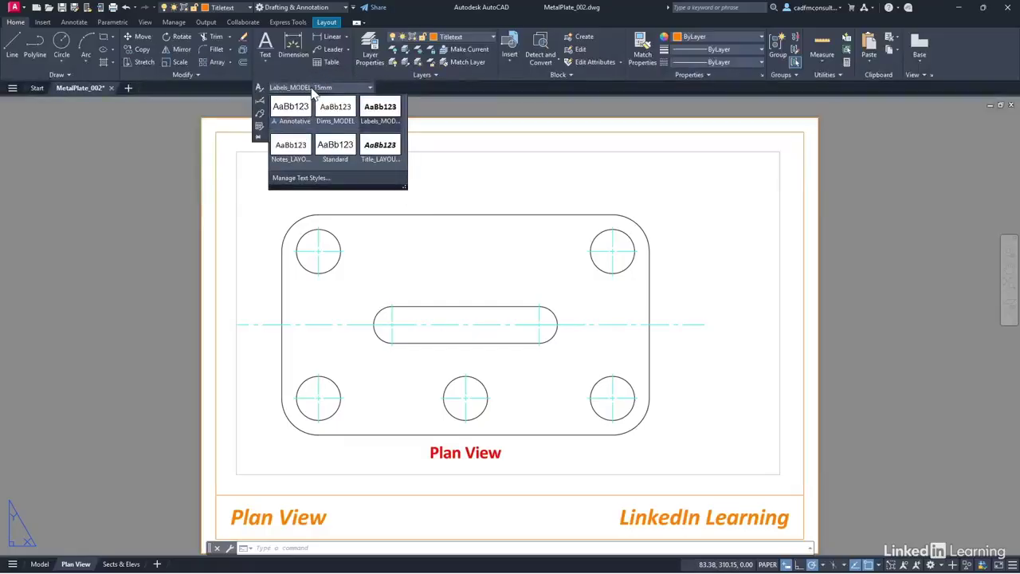
{"action": "left_click", "coordinate": [291, 150]}
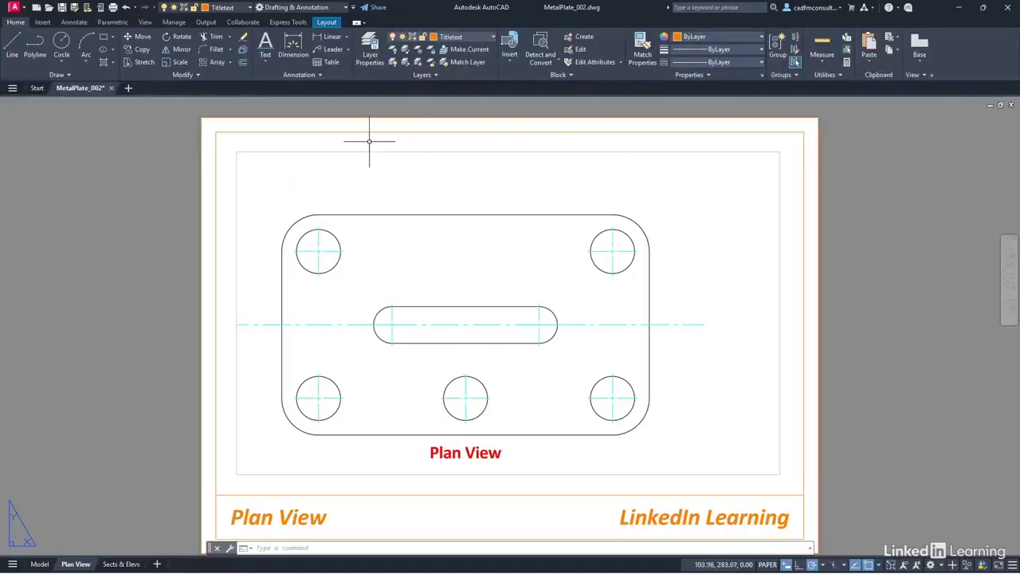
Step: Start multiline text and define its box above and beyond the plate's upper-right corner, with the opposite corner at about 387, 236
{"action": "left_click", "coordinate": [264, 63]}
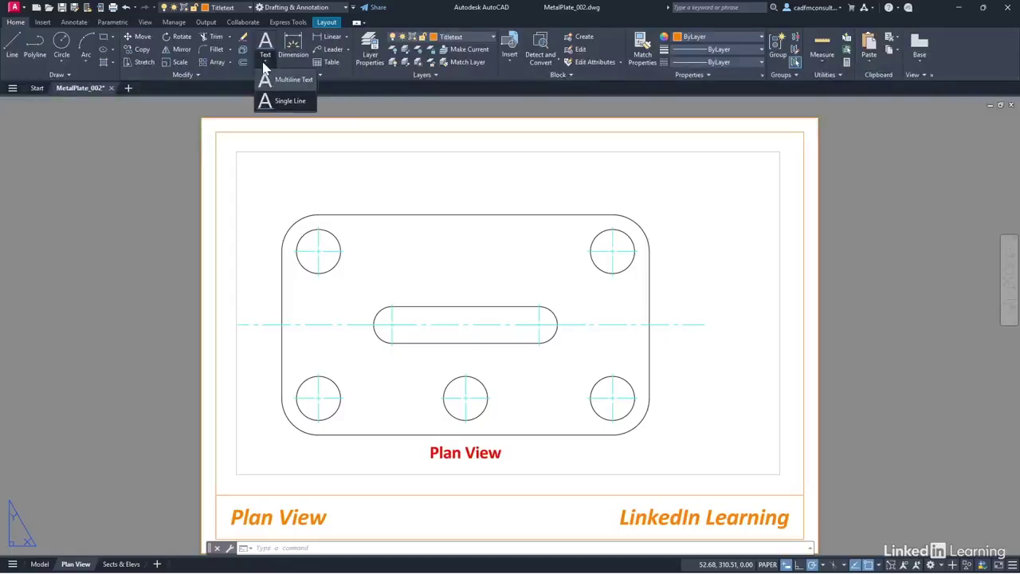
{"action": "left_click", "coordinate": [286, 79]}
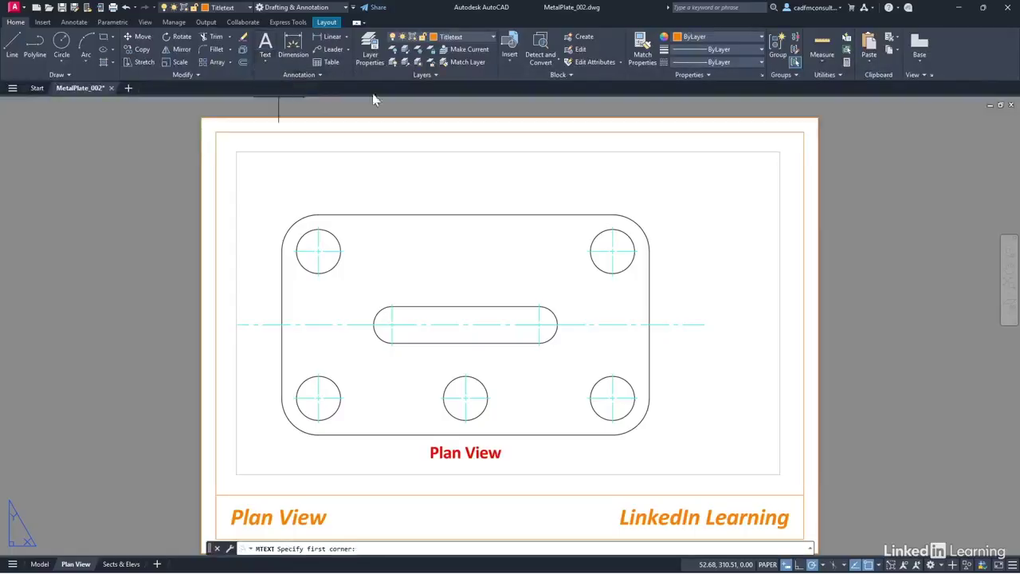
{"action": "left_click", "coordinate": [611, 162]}
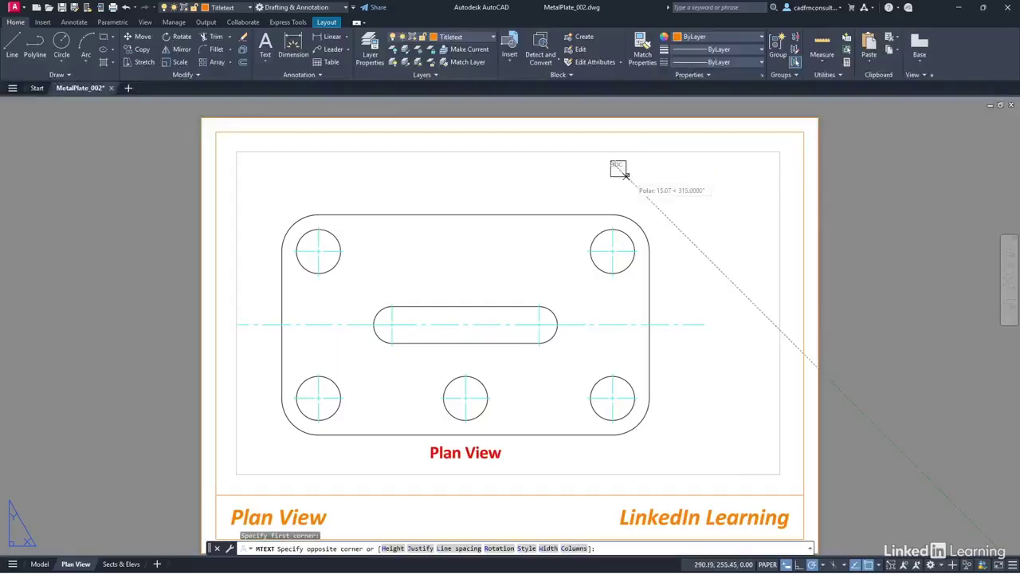
{"action": "left_click", "coordinate": [770, 205]}
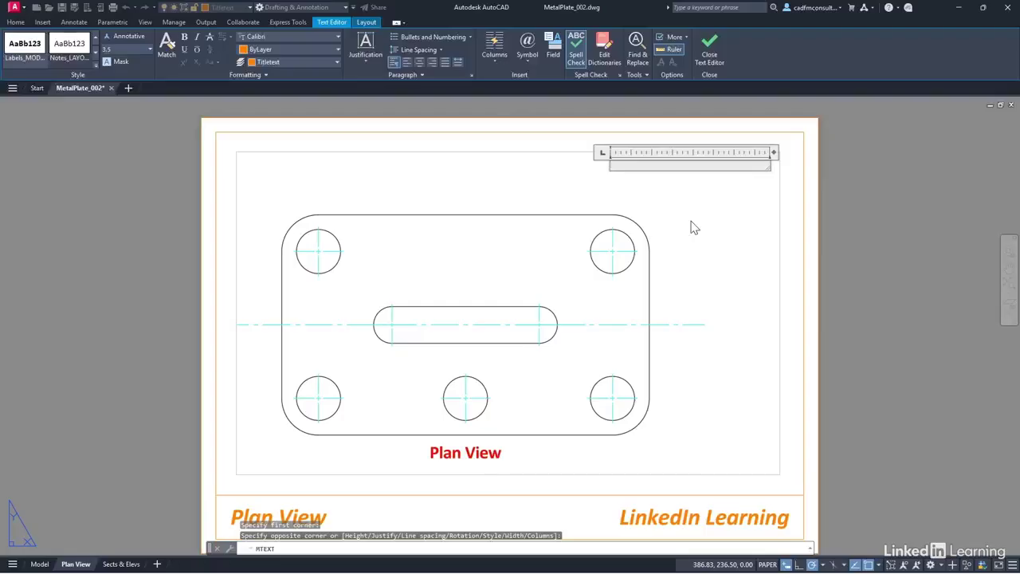
Step: Enter the heading "NOTES:" in the multiline text and begin a new line below it
{"action": "scroll", "coordinate": [685, 167], "scroll_direction": "up", "scroll_amount": 4}
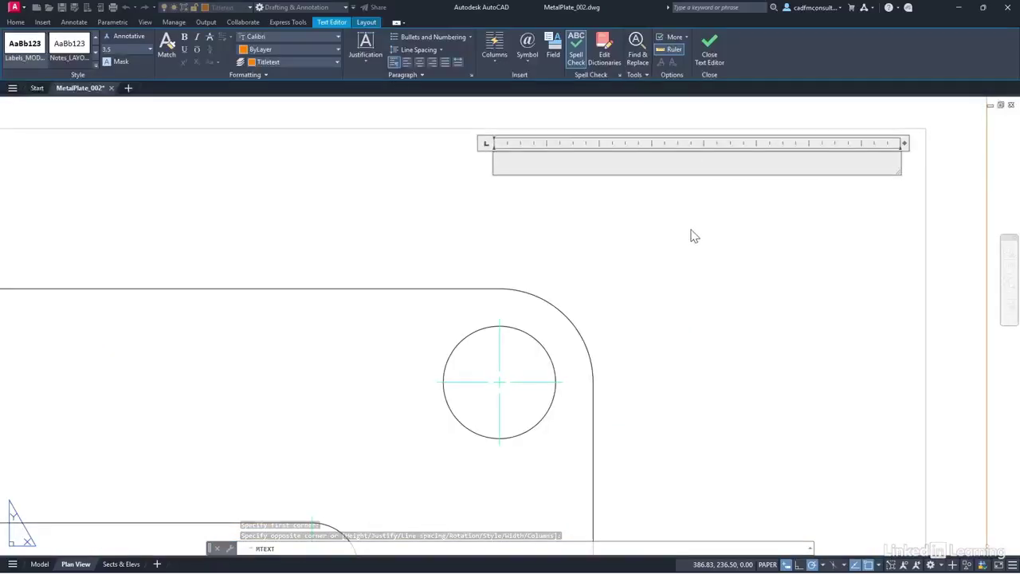
{"action": "type", "text": "NOT"}
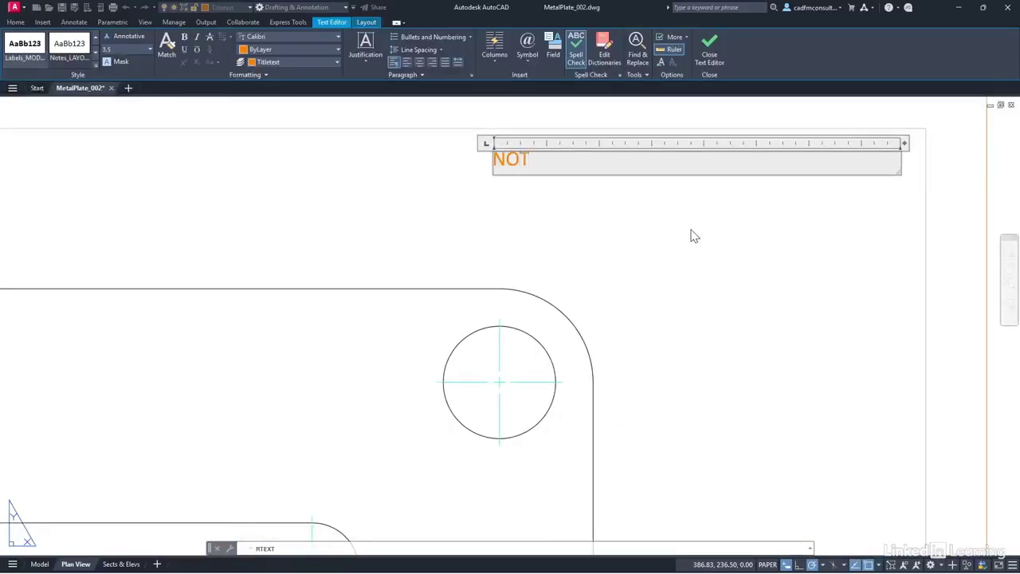
{"action": "type", "text": "ES:"}
{"action": "key", "text": "Return"}
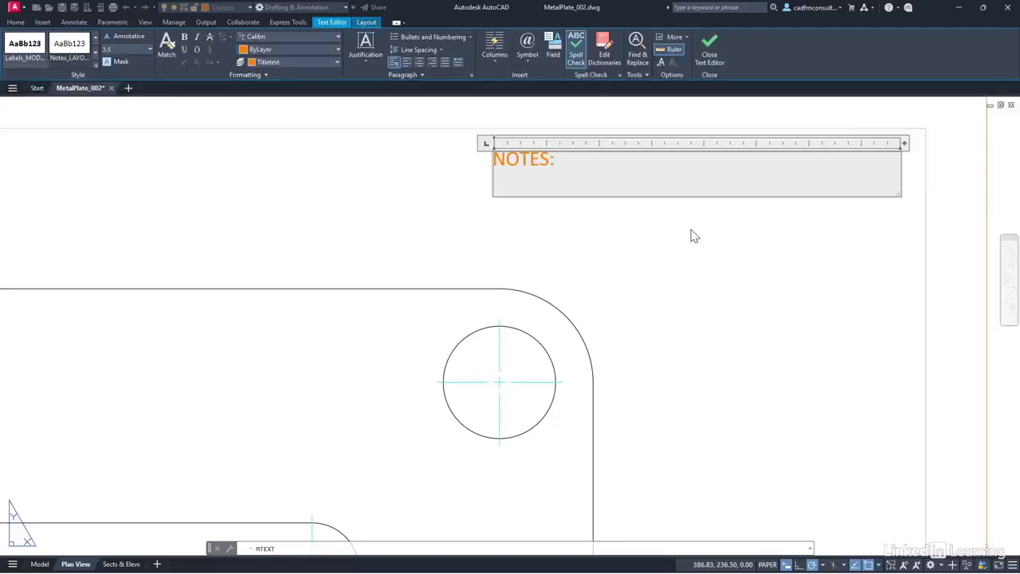
Step: Add numbered note 1 reading "All dimensions in millimetres." and continue the list with a second item
{"action": "type", "text": "1."}
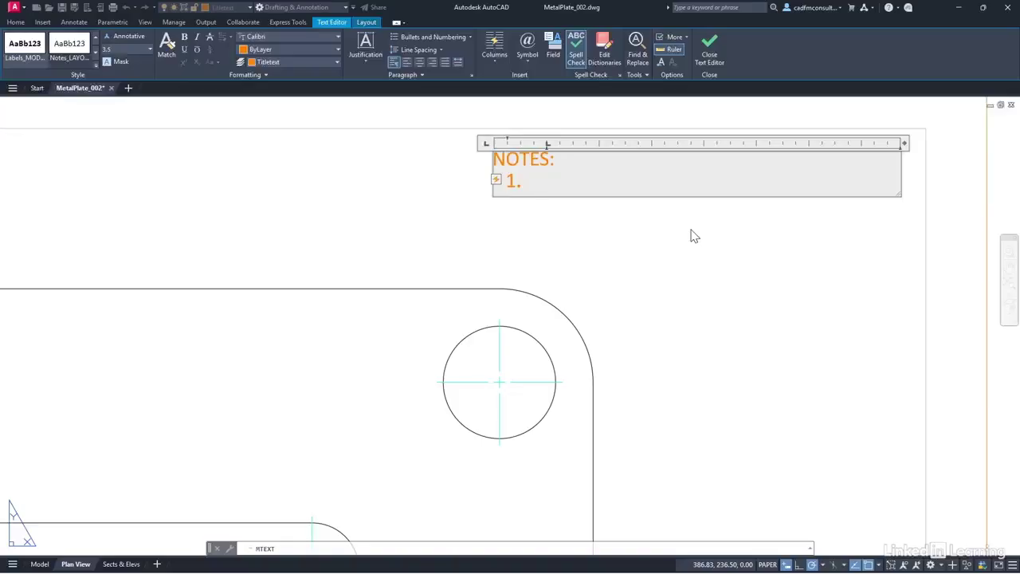
{"action": "type", "text": "All"}
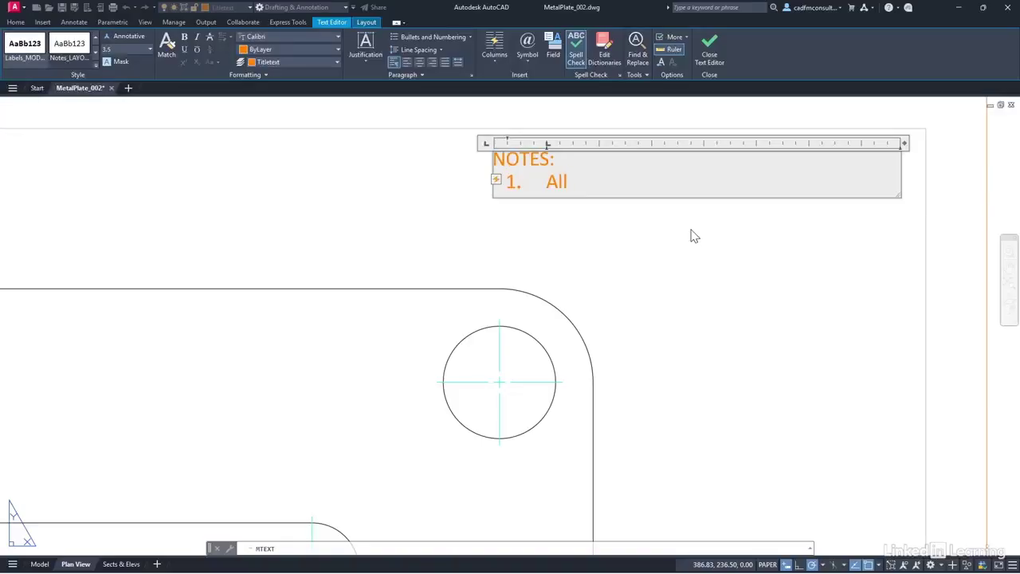
{"action": "type", "text": " dimensions"}
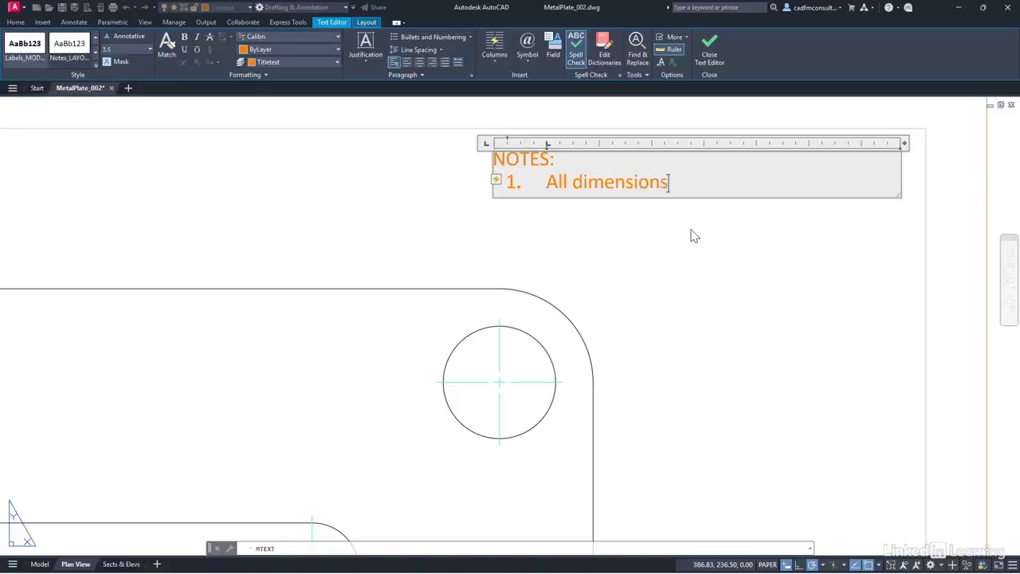
{"action": "type", "text": " in millimetre"}
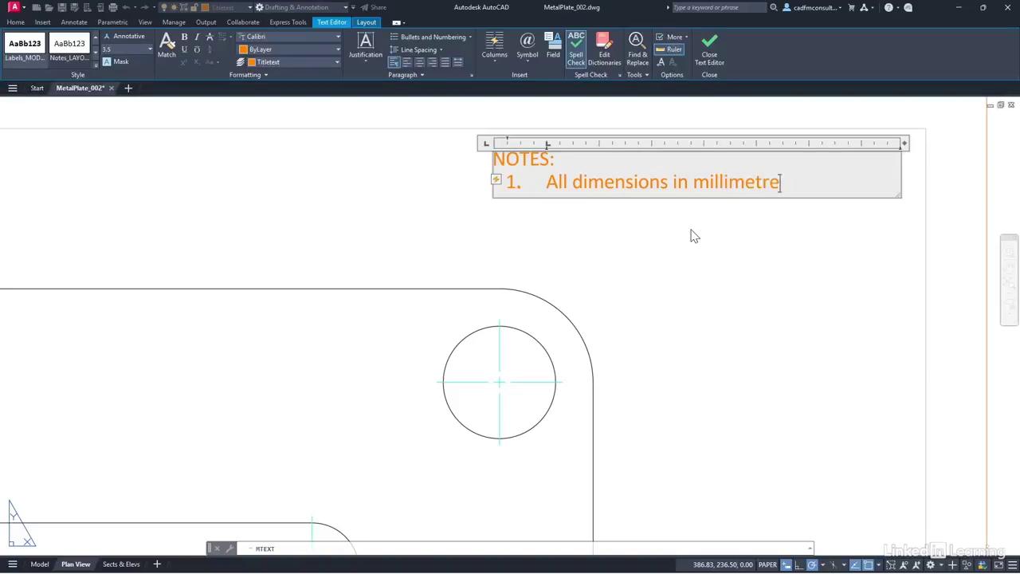
{"action": "type", "text": "s."}
{"action": "key", "text": "Return"}
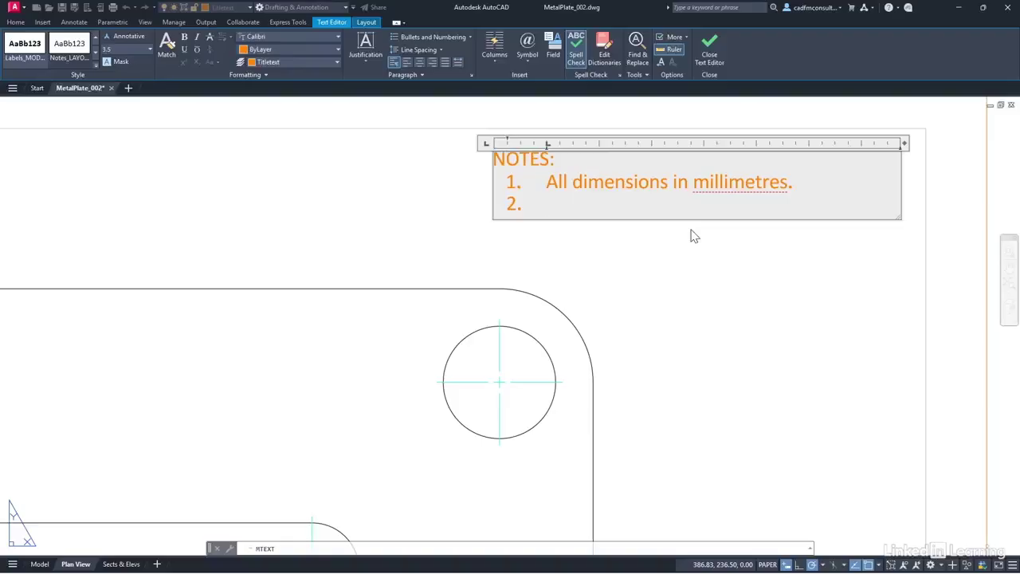
Step: Write note 2 as "Do not dimension from drawing." and finish the multiline text
{"action": "type", "text": "Do not dimension from"}
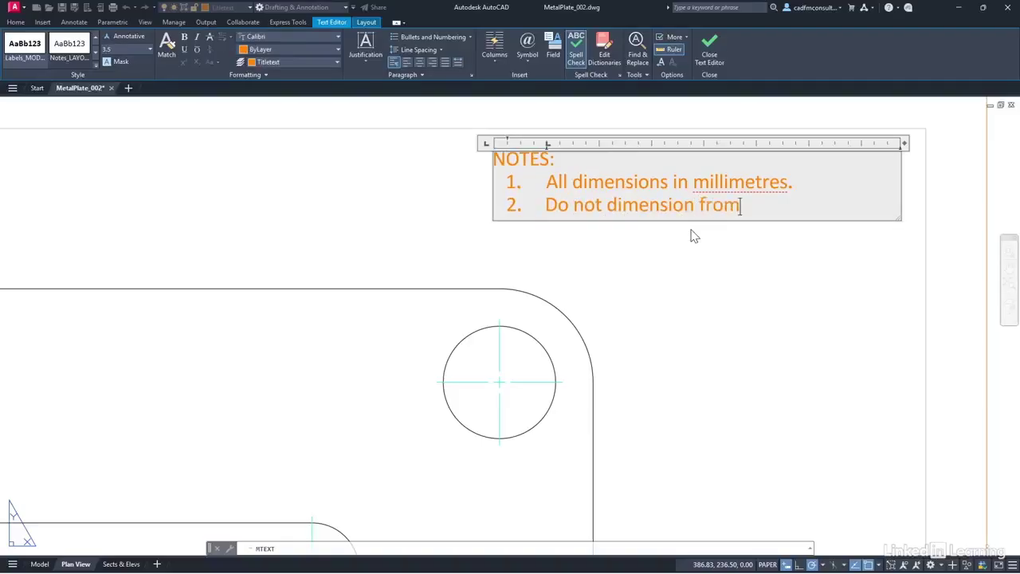
{"action": "type", "text": " drawing."}
{"action": "left_click", "coordinate": [706, 67]}
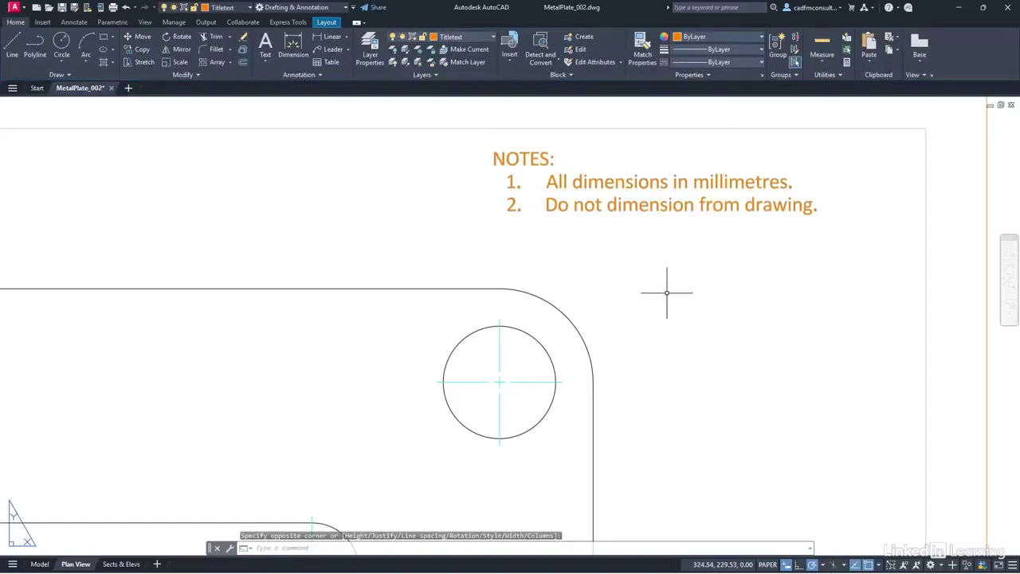
{"action": "scroll", "coordinate": [667, 292], "scroll_direction": "down", "scroll_amount": 4}
{"action": "middle_click_drag", "start_coordinate": [553, 269], "coordinate": [558, 170]}
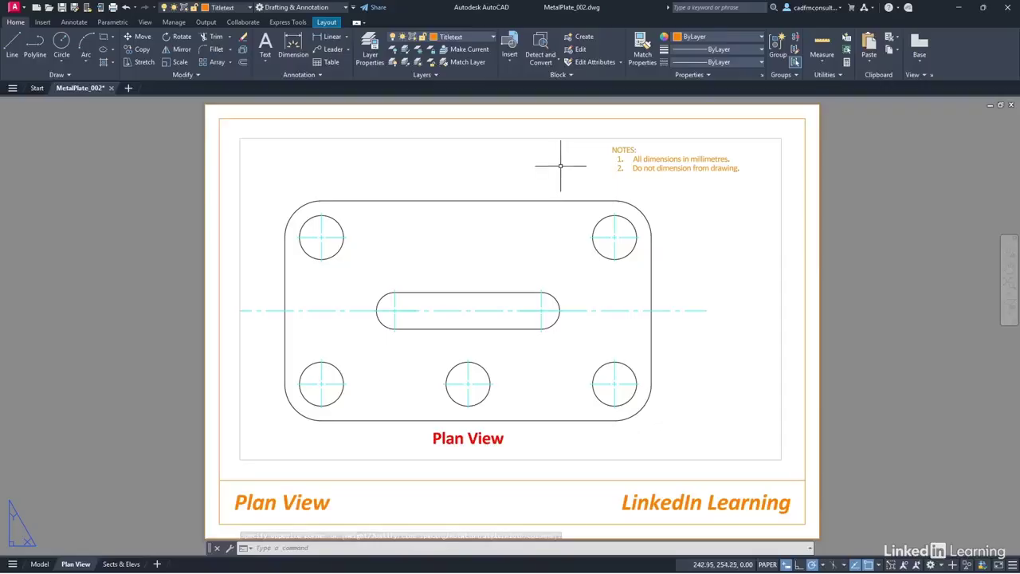